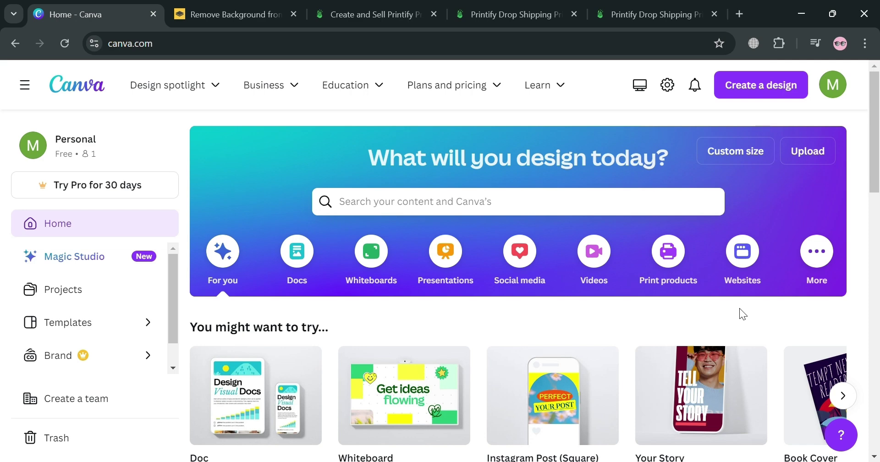
left_click(275, 11)
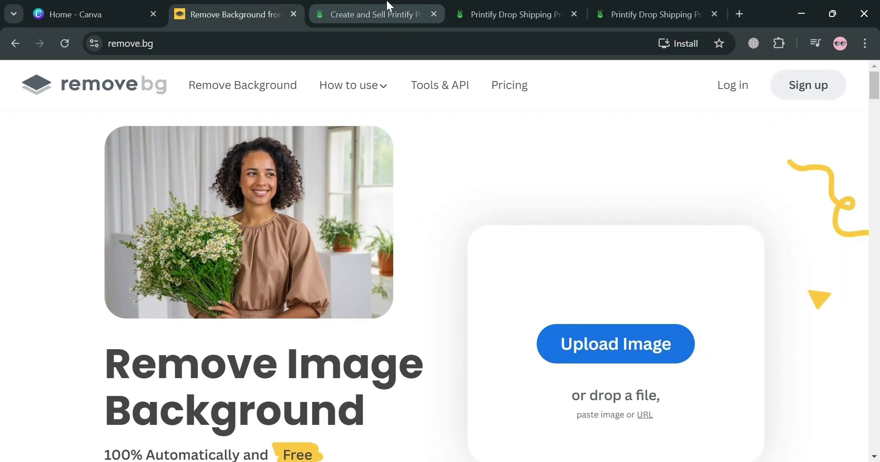
left_click(114, 5)
scroll(621, 243, "down", 10)
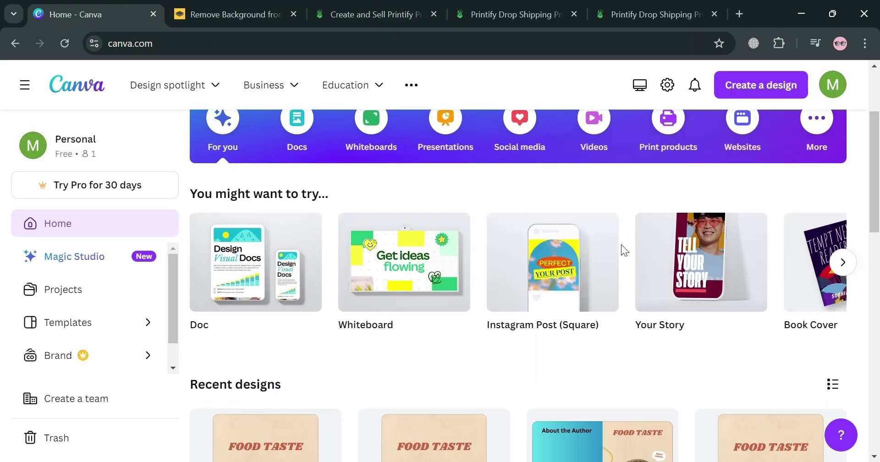
scroll(632, 293, "up", 10)
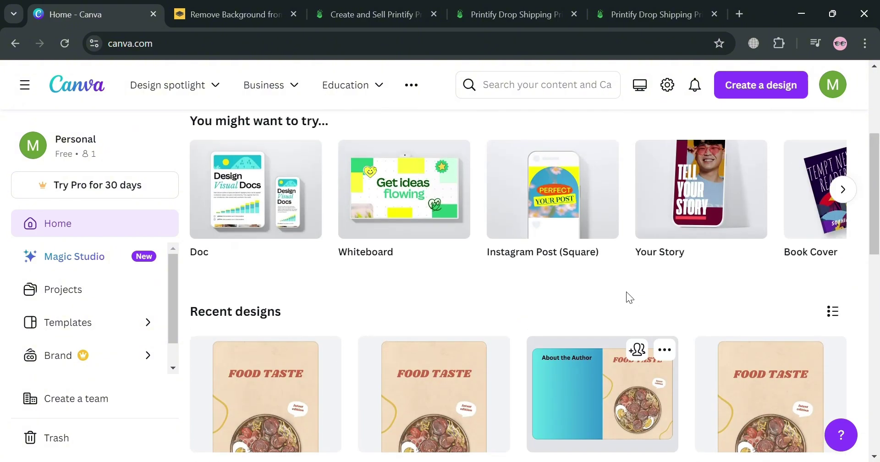
mouse_move(233, 82)
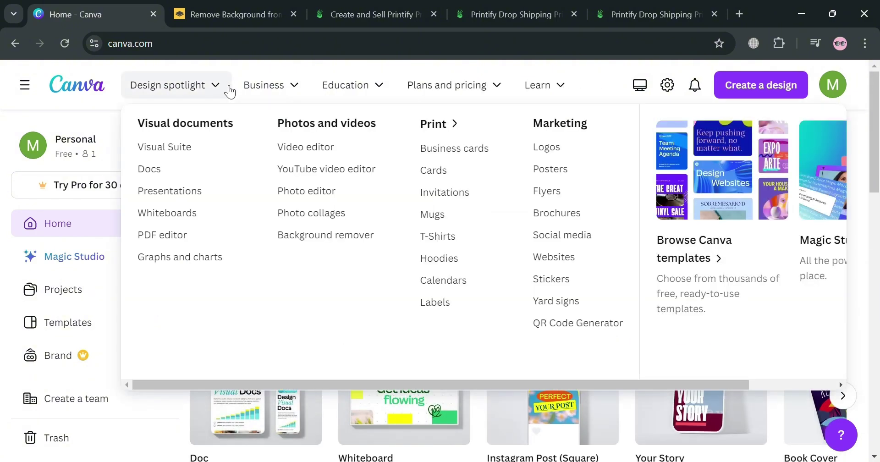
mouse_move(452, 99)
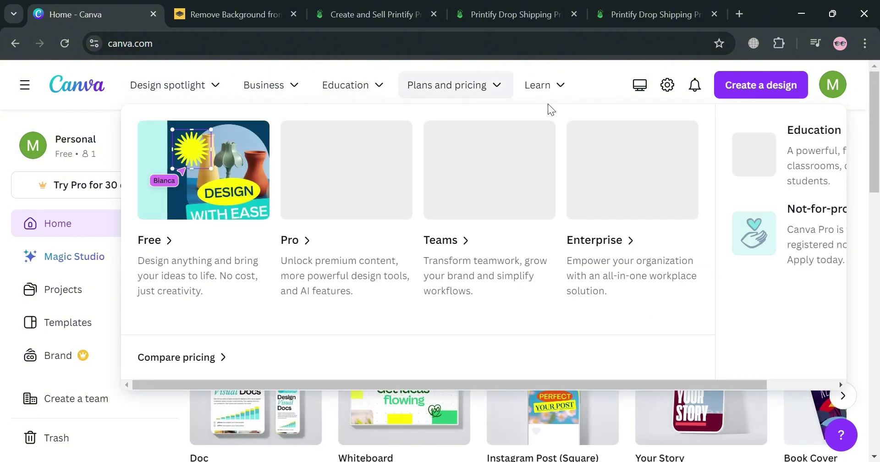
mouse_move(559, 97)
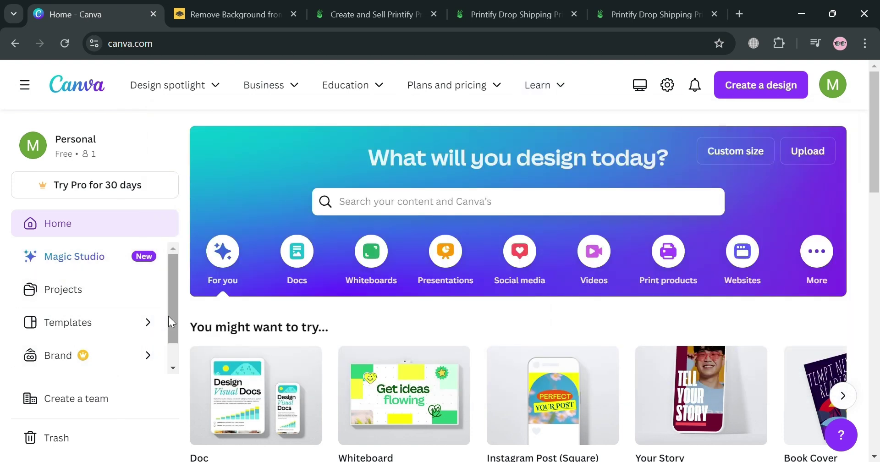
left_click_drag(169, 316, 168, 339)
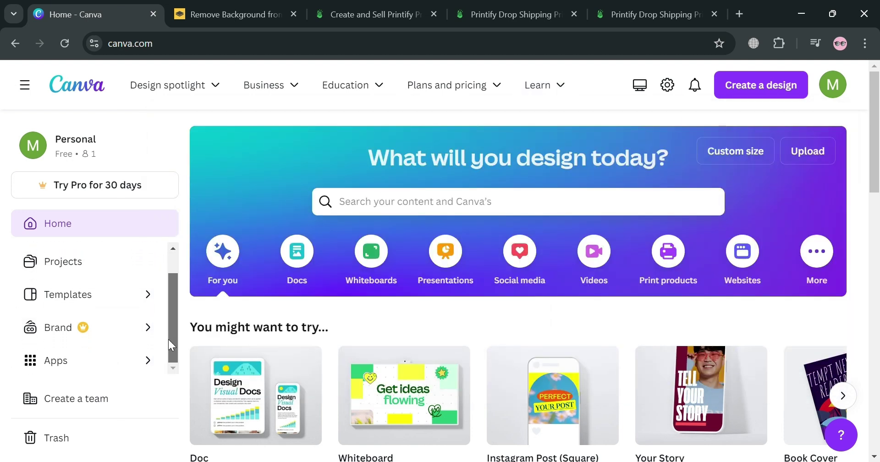
scroll(99, 366, "up", 1)
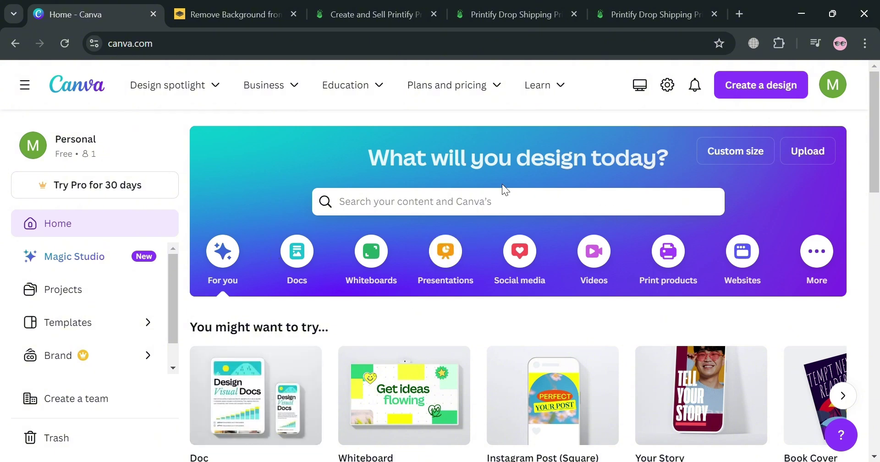
Search Canva for 'basketball Jersey' and browse the 3,352 template results
left_click(579, 209)
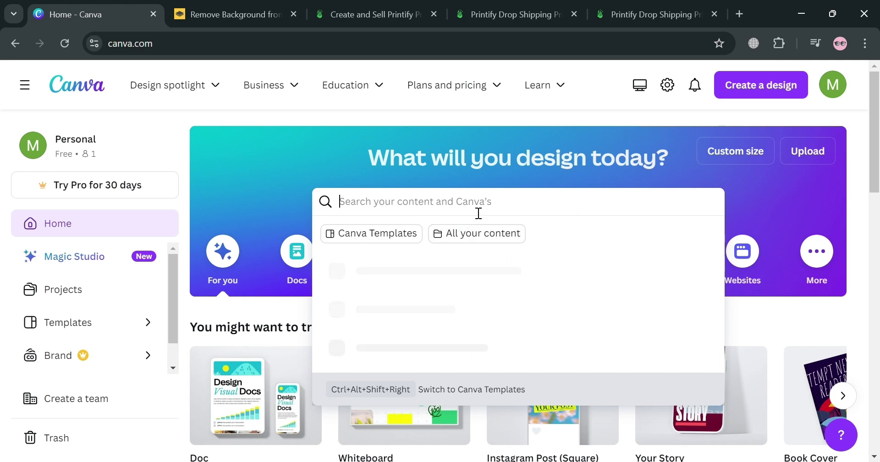
type("basketball Jersey")
key("Return")
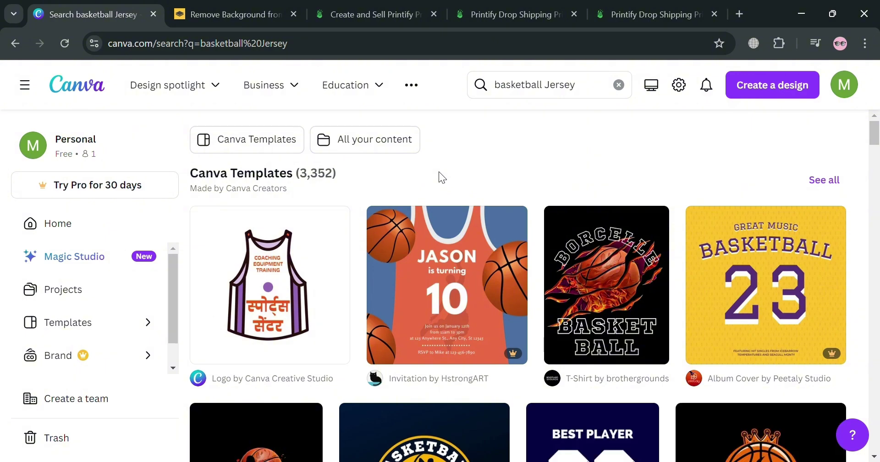
scroll(596, 312, "down", 5)
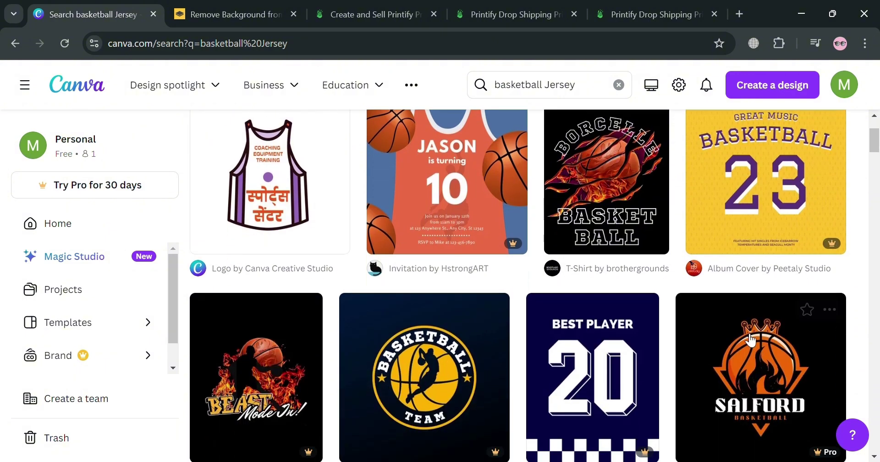
scroll(665, 319, "down", 6)
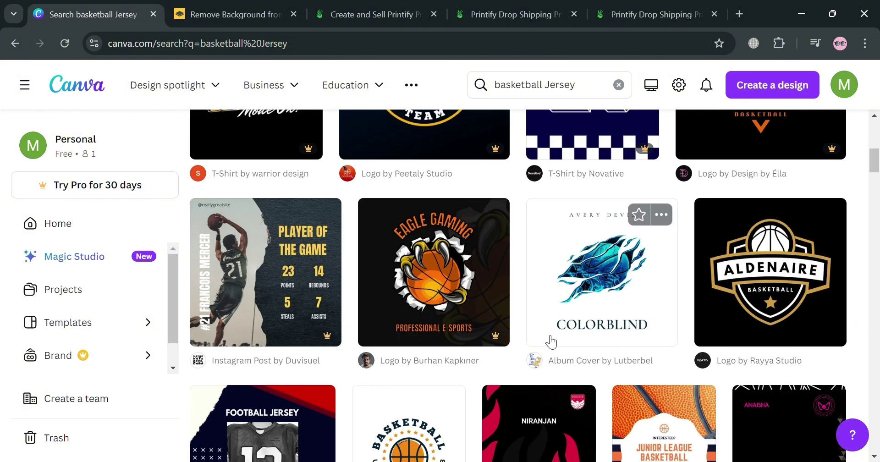
scroll(501, 422, "up", 10)
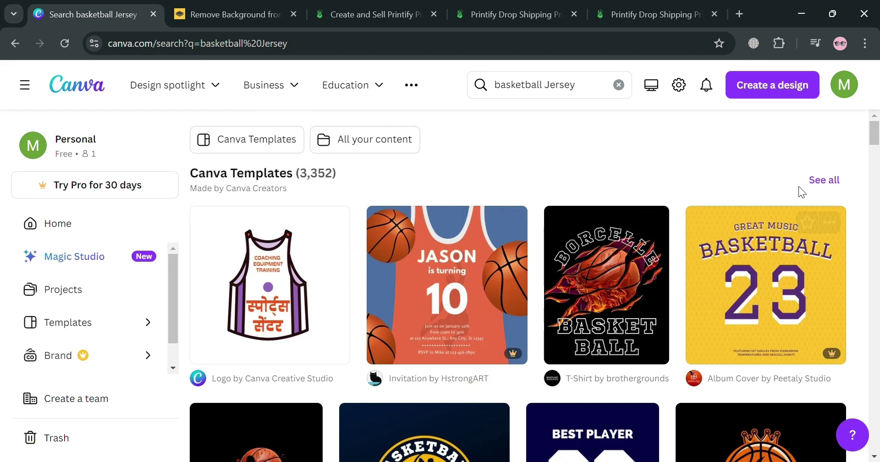
Show all basketball Jersey templates and apply the Free price filter, leaving 937 results
left_click(828, 180)
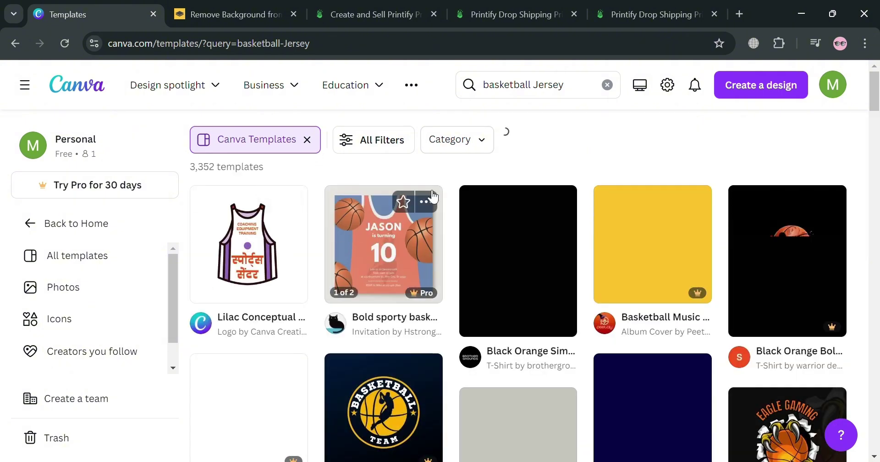
left_click(380, 146)
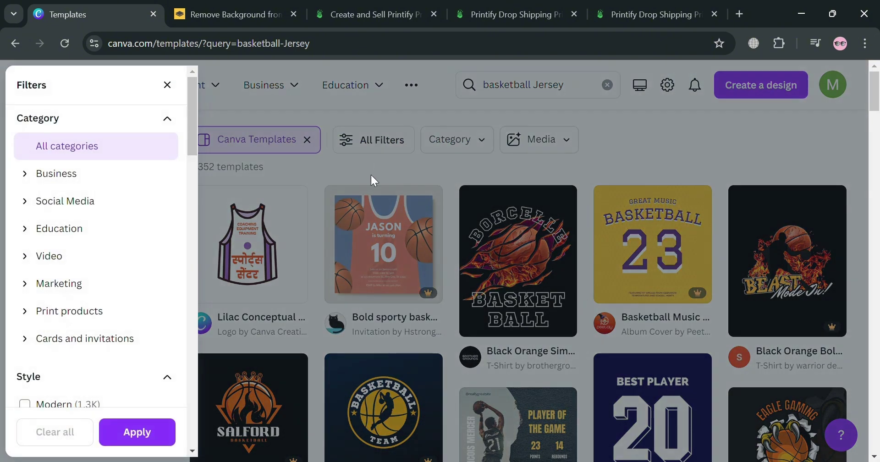
scroll(97, 241, "down", 15)
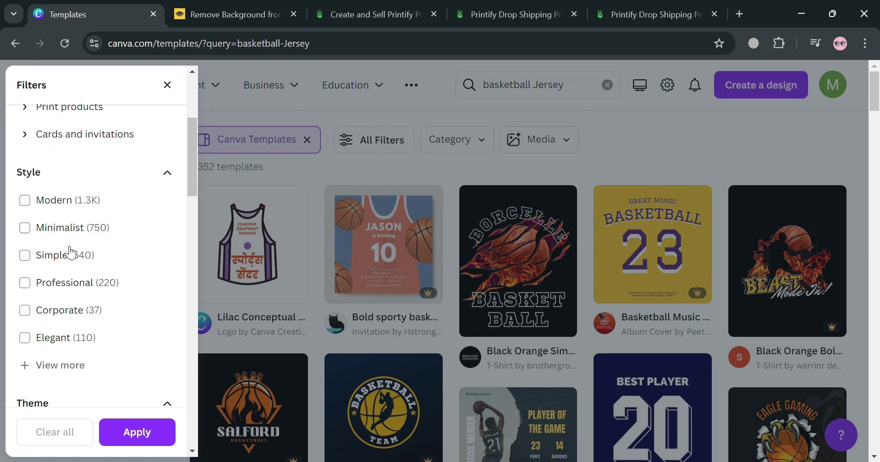
left_click(55, 255)
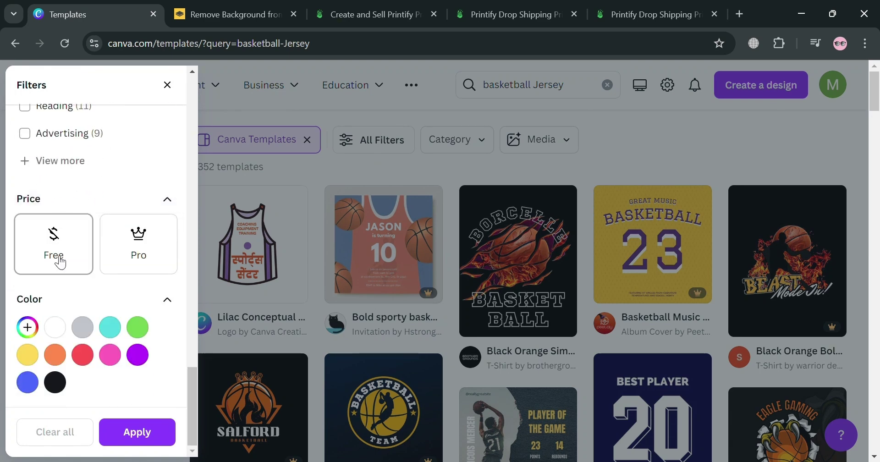
left_click(164, 431)
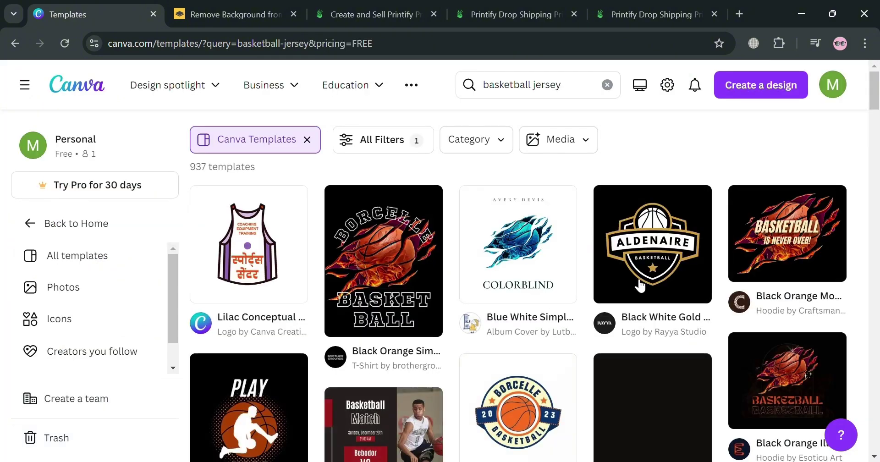
scroll(698, 341, "down", 4)
scroll(391, 359, "down", 5)
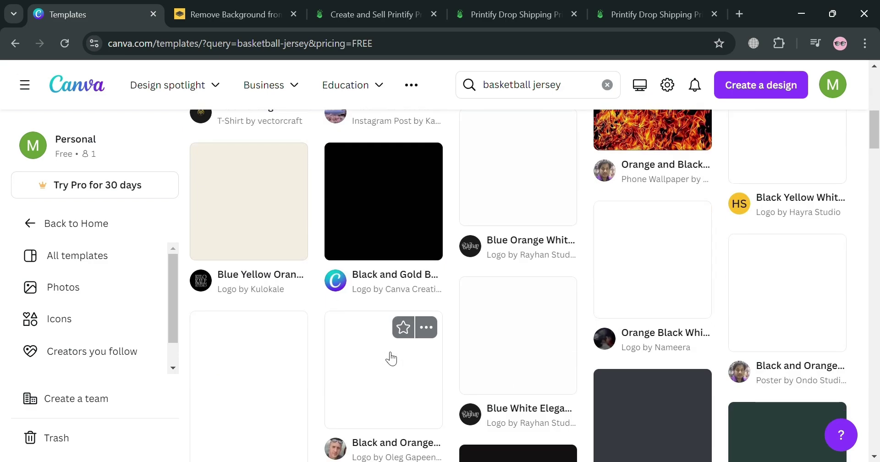
scroll(391, 358, "up", 2)
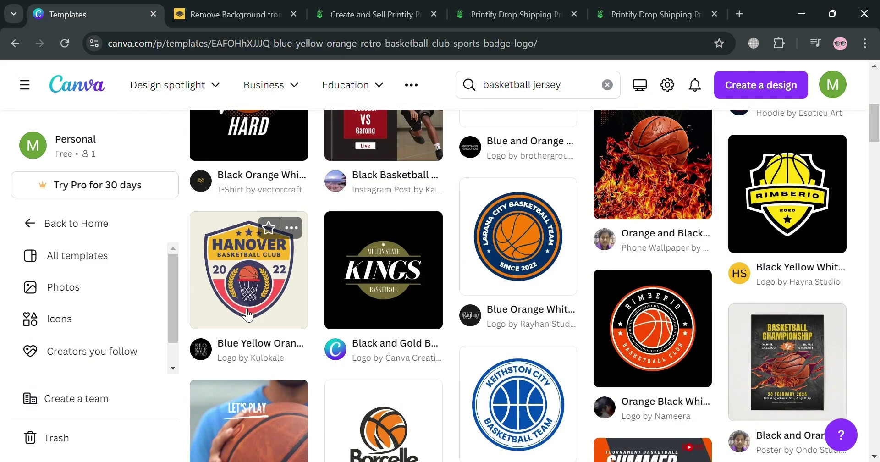
Start a new design from the Hanover basketball badge logo template, zoomed to about 94%
left_click(248, 315)
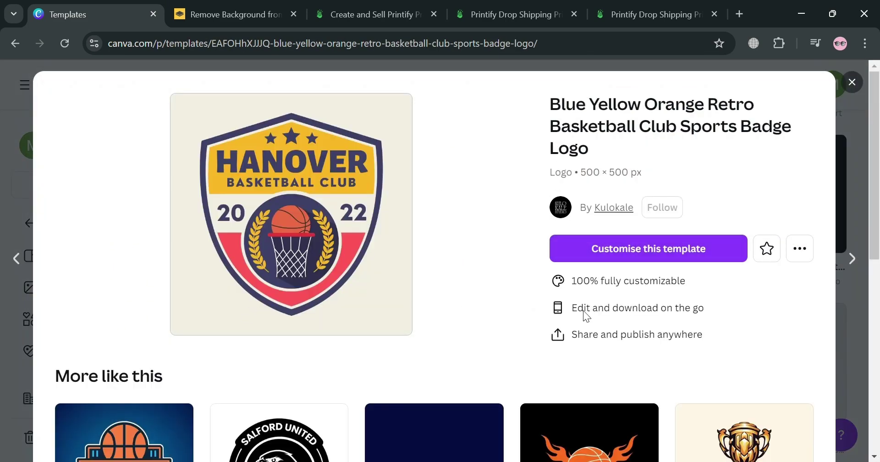
scroll(510, 296, "down", 2)
scroll(553, 358, "up", 2)
left_click(644, 257)
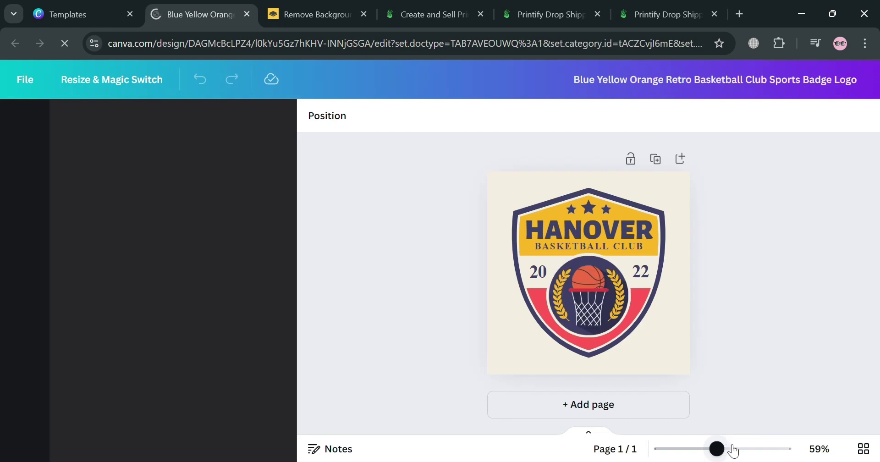
left_click(734, 449)
mouse_move(741, 452)
left_mouse_down()
mouse_move(728, 449)
mouse_move(737, 449)
left_mouse_up()
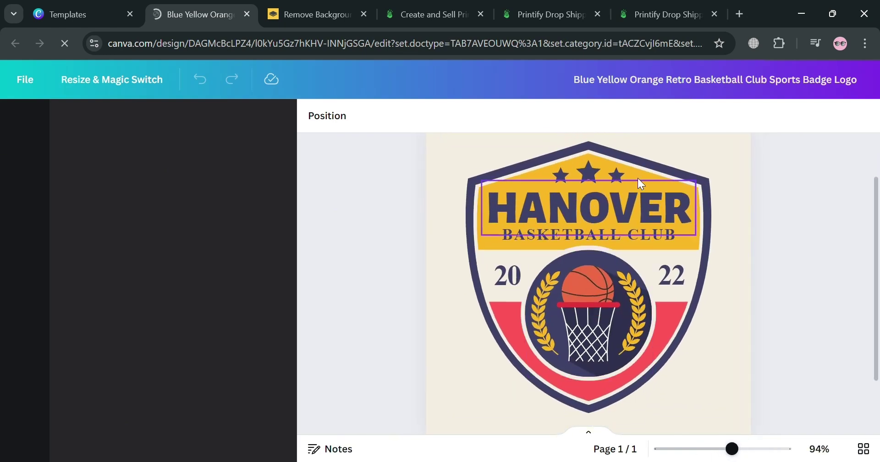
scroll(647, 321, "up", 1)
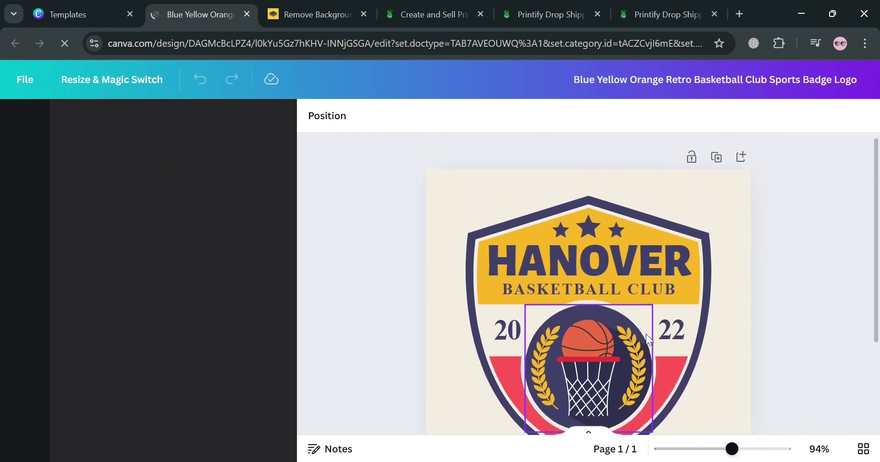
scroll(640, 275, "down", 2)
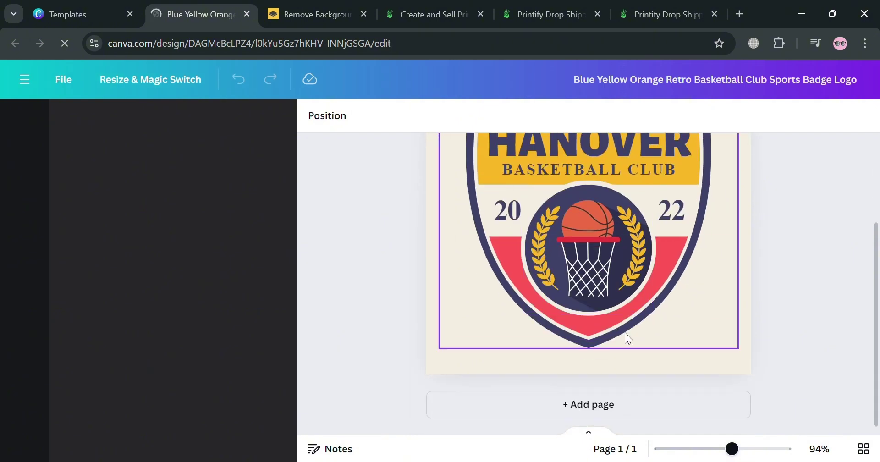
scroll(628, 356, "up", 3)
Replace the HANOVER title text with CELTICS
left_click(641, 230)
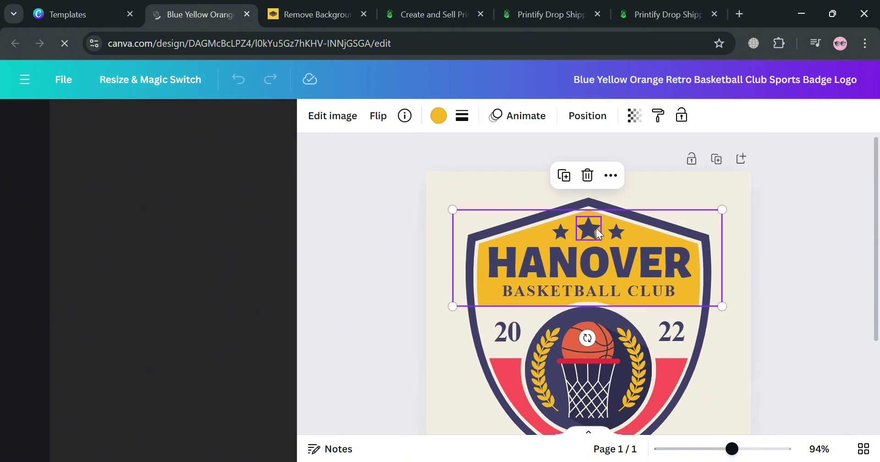
left_click(628, 264)
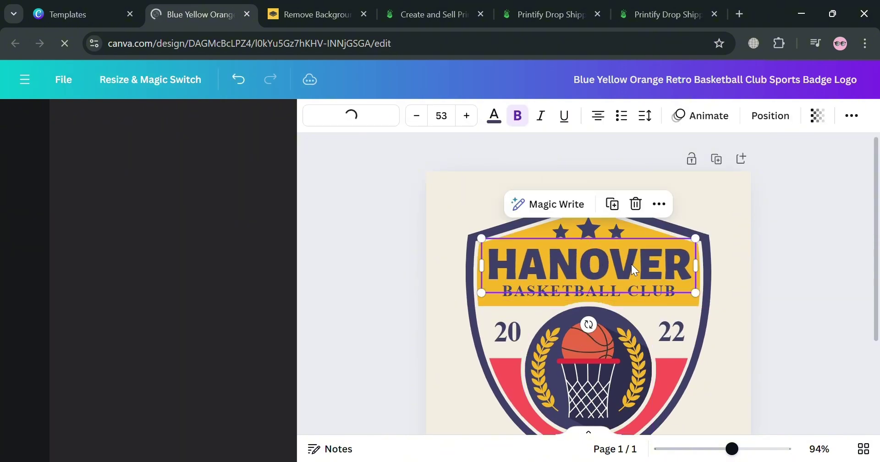
left_click(631, 264)
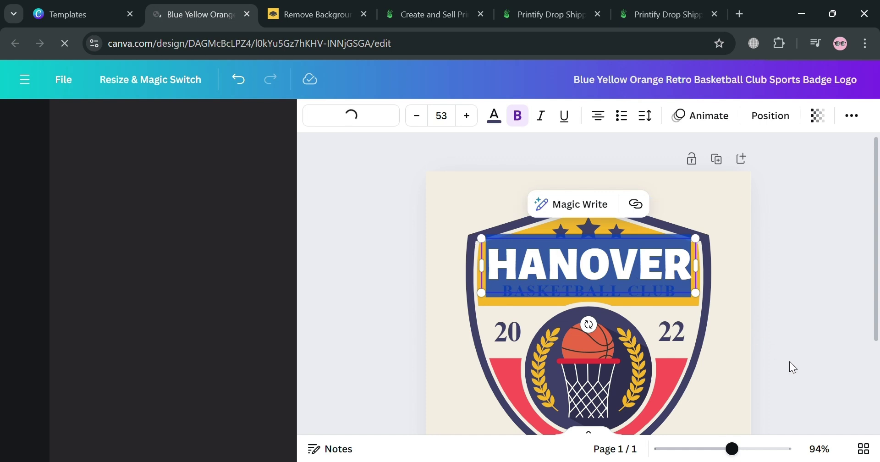
key("BackSpace")
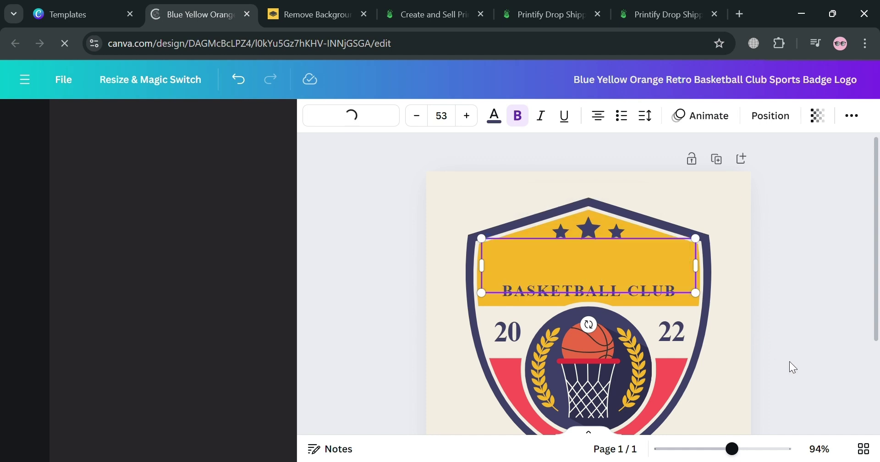
type("CELTICS")
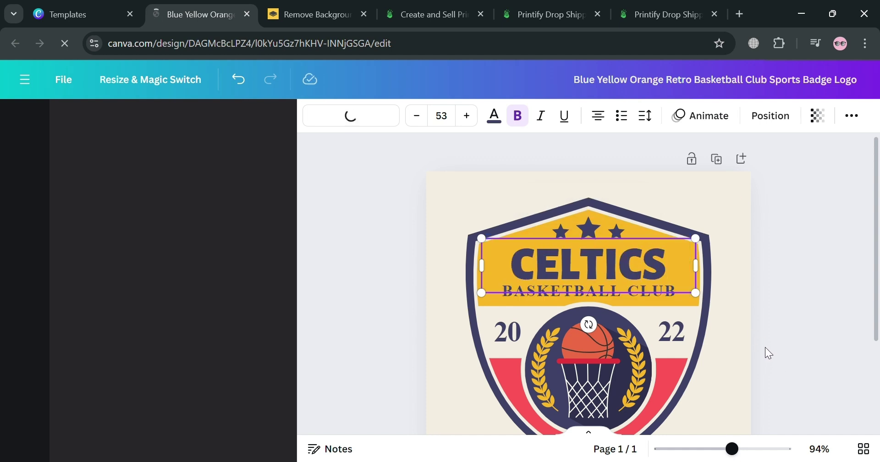
Recolour the yellow top banner red, discarding a trial green
left_click(640, 230)
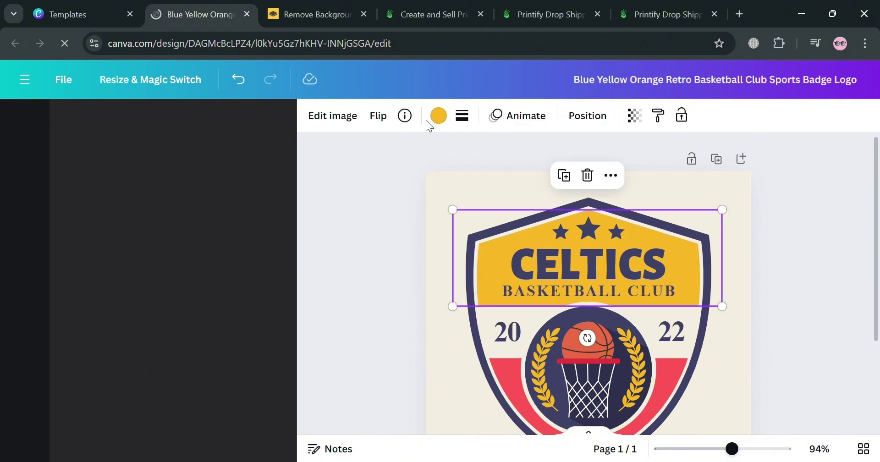
left_click(439, 116)
scroll(258, 231, "down", 2)
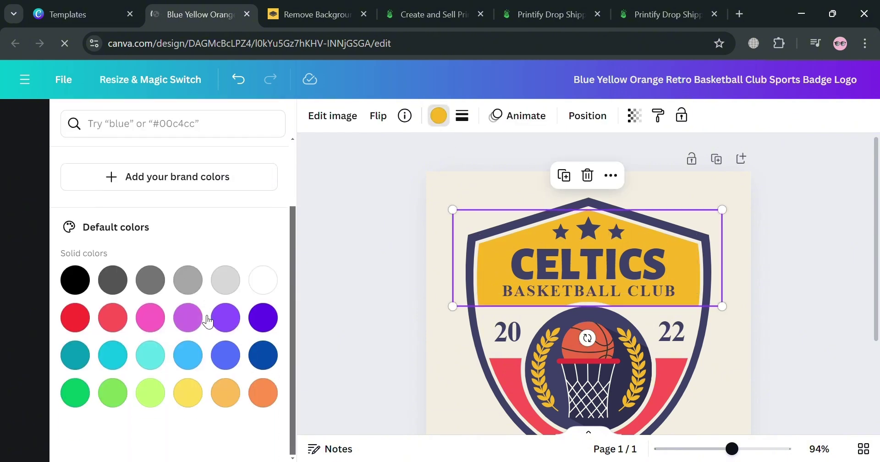
left_click(115, 394)
left_click(75, 393)
key("ctrl+z")
key("ctrl+z")
left_click(227, 201)
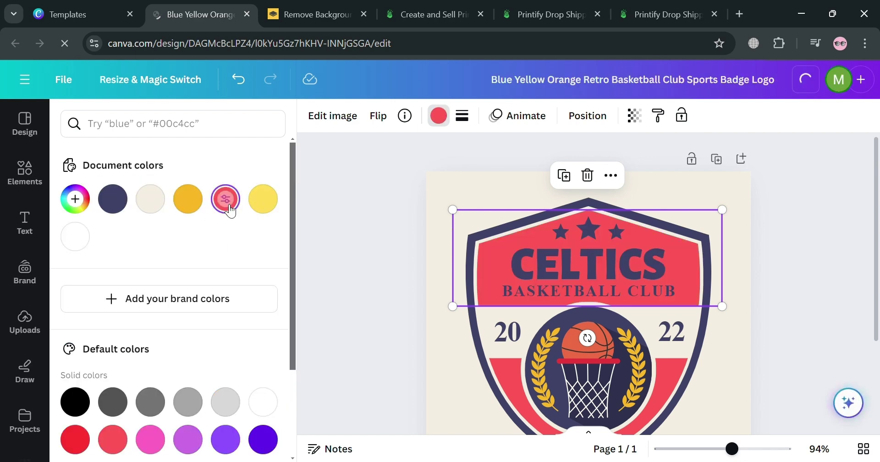
scroll(217, 298, "down", 3)
Change the CELTICS title colour from navy to white
left_click(568, 256)
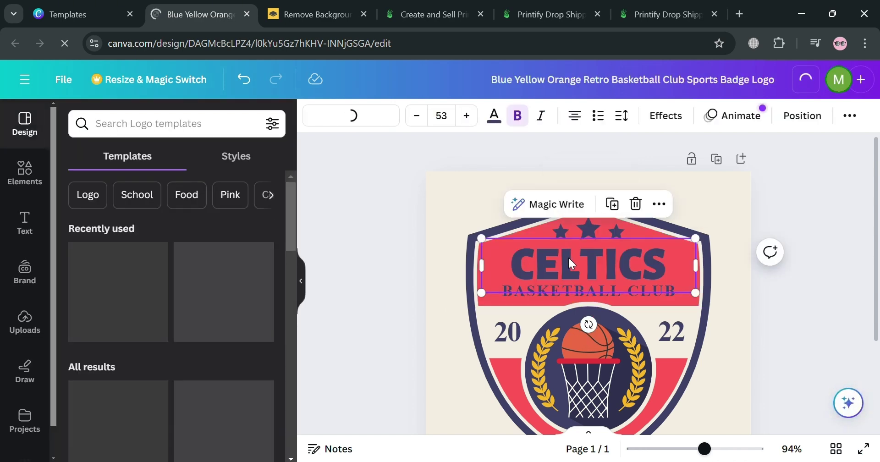
double_click(573, 265)
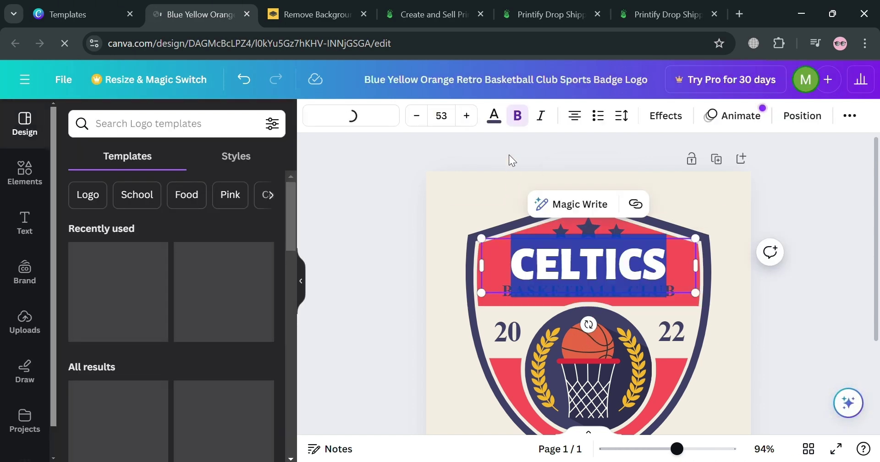
left_click(494, 115)
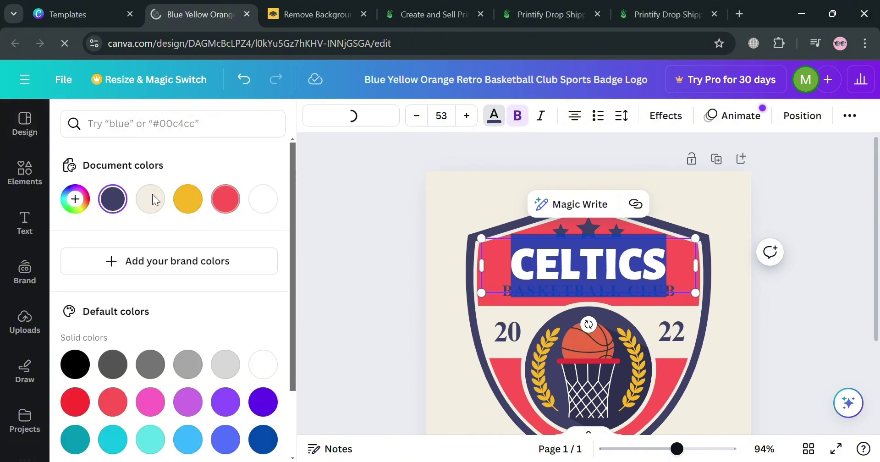
left_click(266, 206)
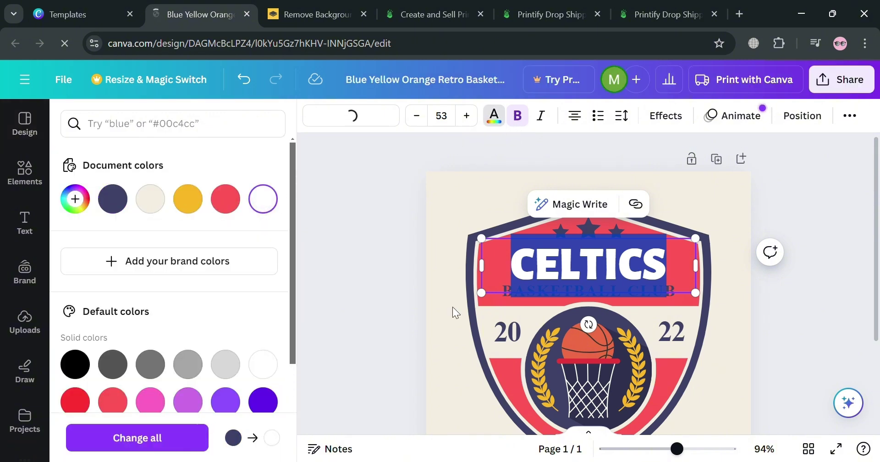
left_click(469, 350)
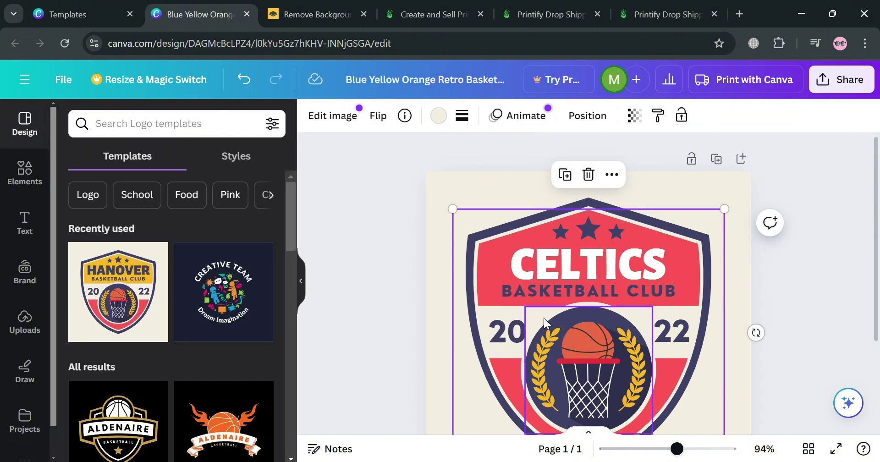
Make the BASKETBALL CLUB subtitle white as well
double_click(592, 293)
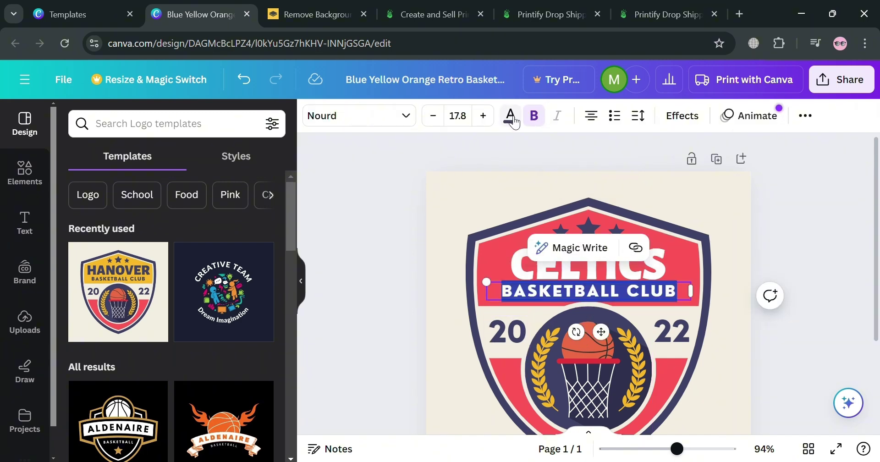
left_click(511, 120)
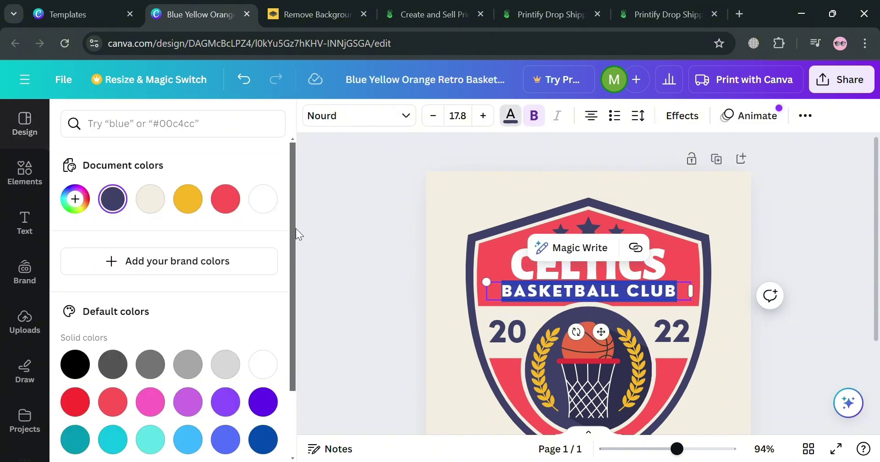
left_click(268, 378)
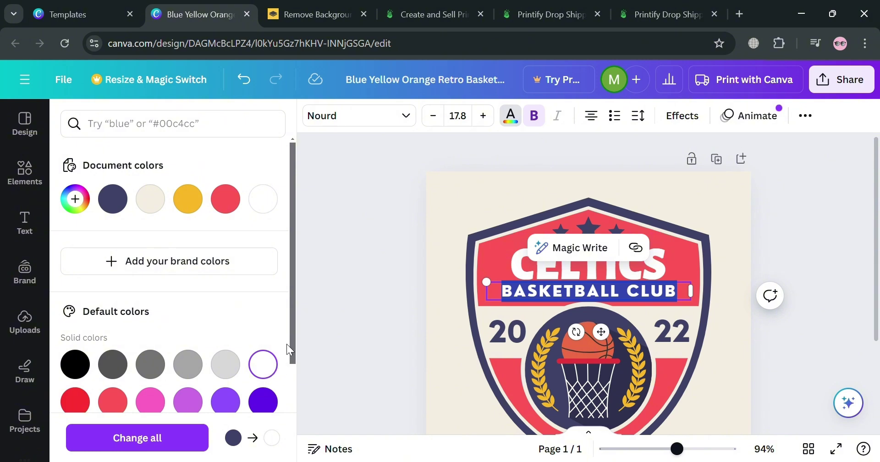
left_click(466, 202)
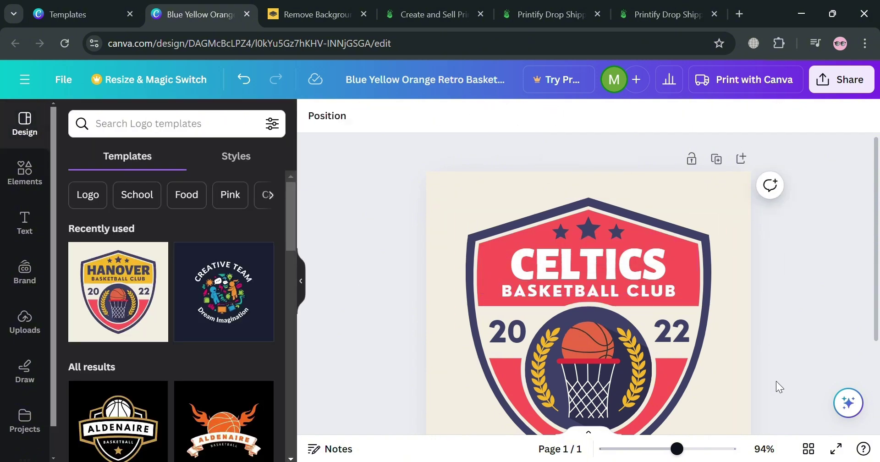
Change the page background from cream to plain white after trying a silver gradient
left_click(430, 222)
left_click(314, 116)
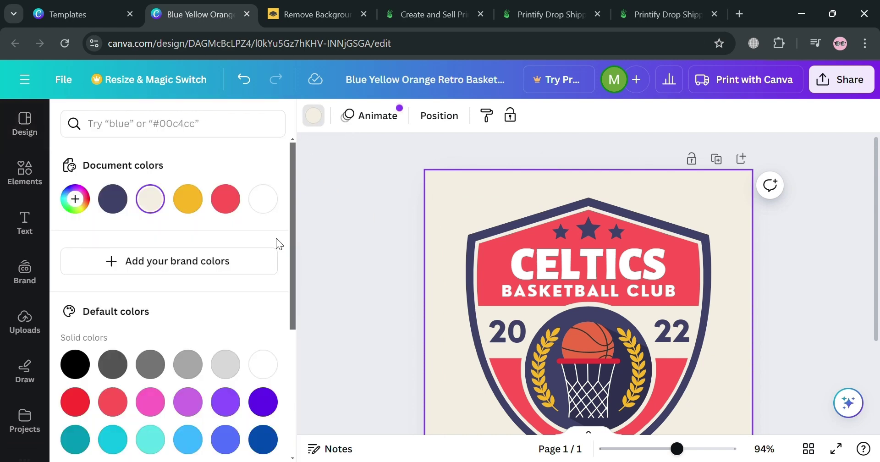
scroll(202, 414, "down", 3)
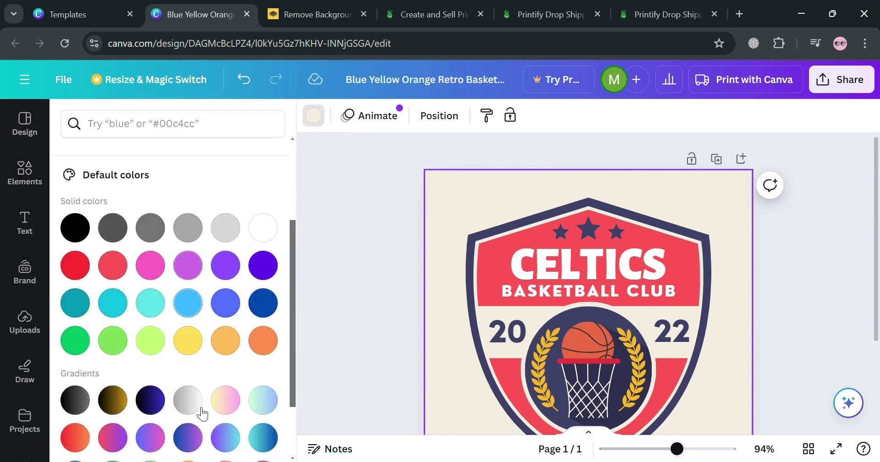
left_click(192, 408)
scroll(192, 407, "down", 3)
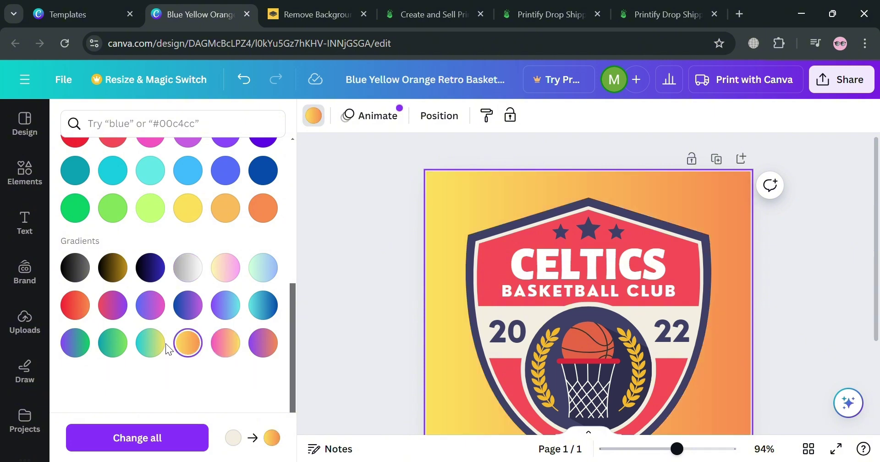
scroll(190, 275, "up", 4)
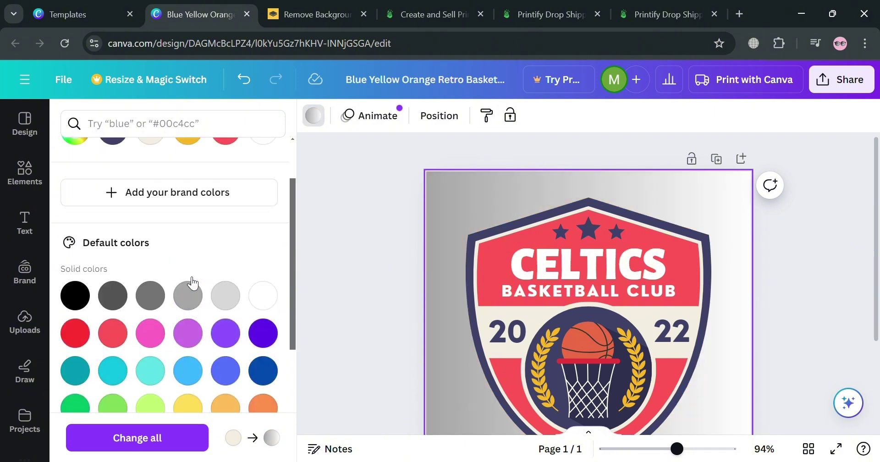
left_click(262, 305)
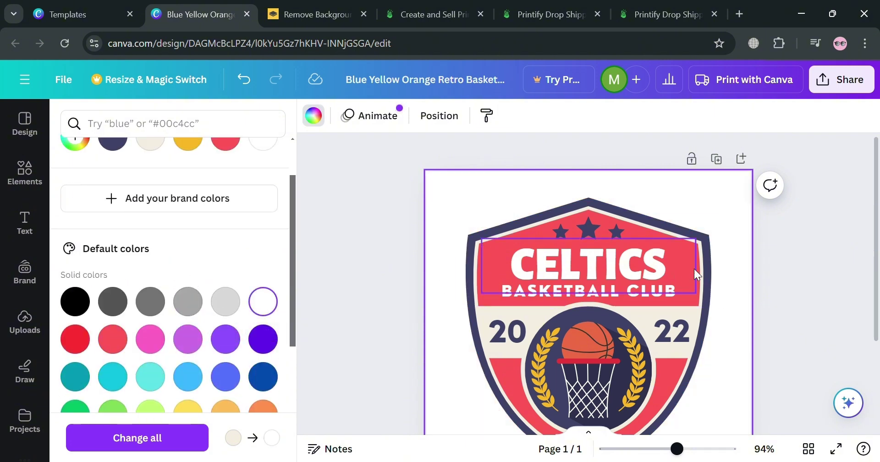
left_click(793, 270)
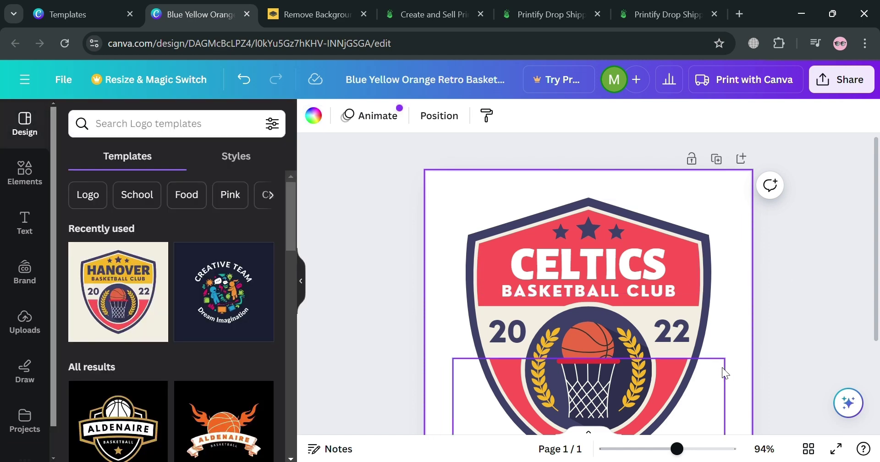
Shorten the BASKETBALL CLUB subtitle to just BASKETBALL
scroll(724, 366, "down", 2)
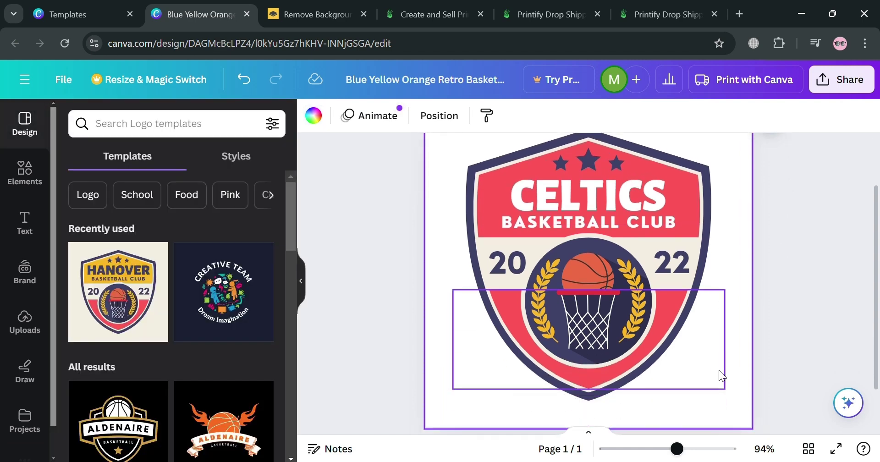
left_click(679, 264)
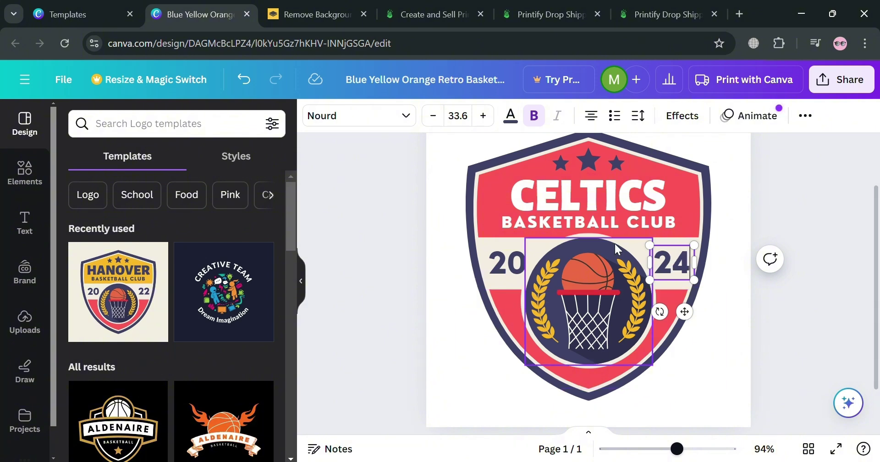
left_click(648, 225)
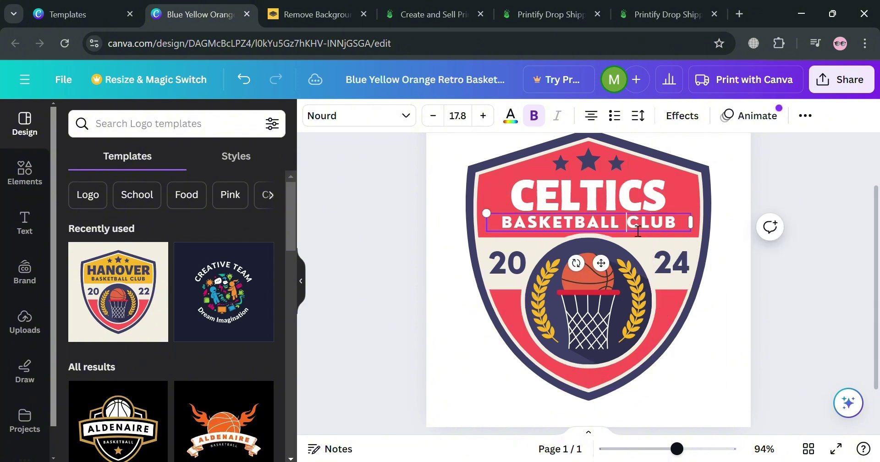
left_click(680, 230)
key("ctrl+BackSpace")
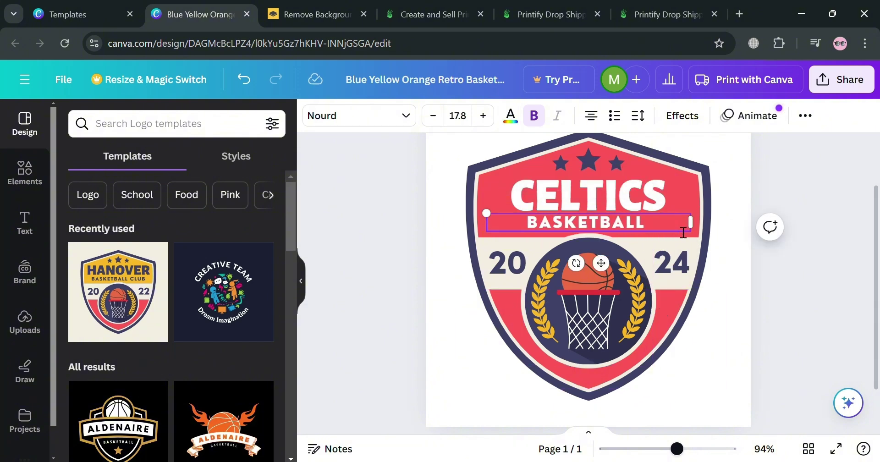
key("BackSpace")
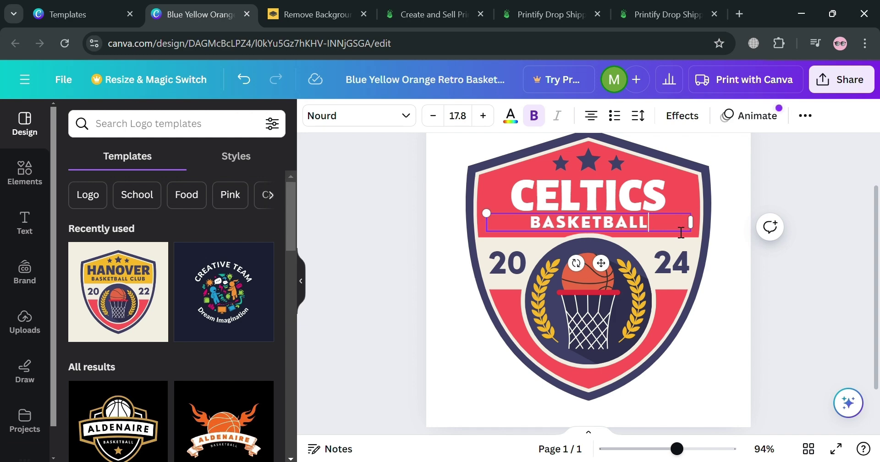
left_click(746, 328)
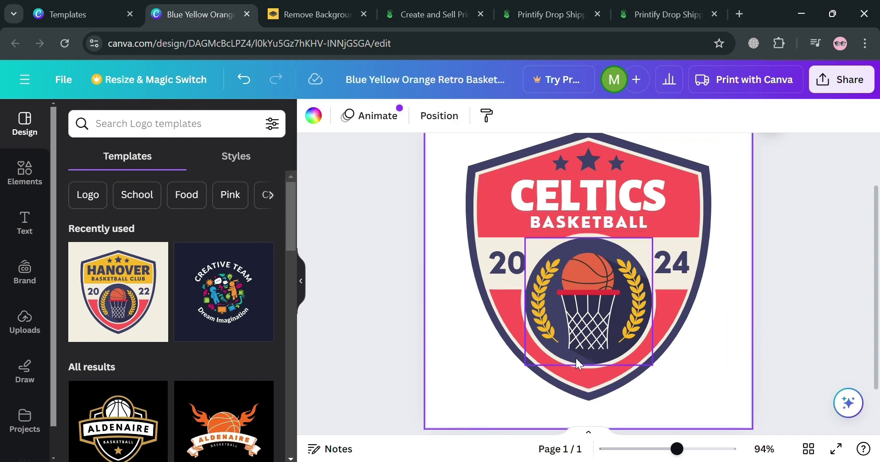
Open the Elements library and browse the available design elements
scroll(662, 353, "up", 3)
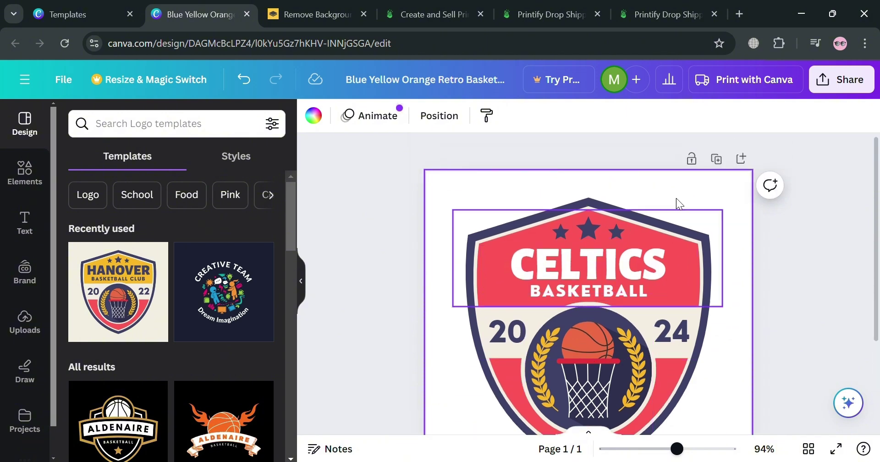
left_click(38, 179)
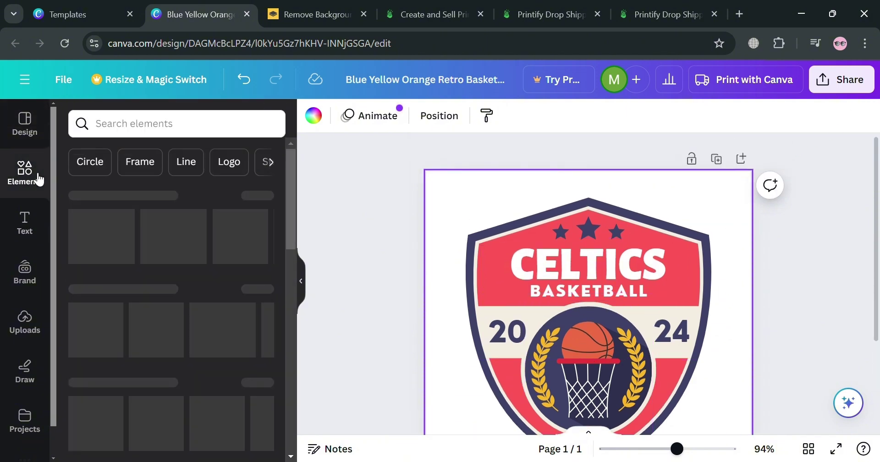
scroll(170, 285, "down", 12)
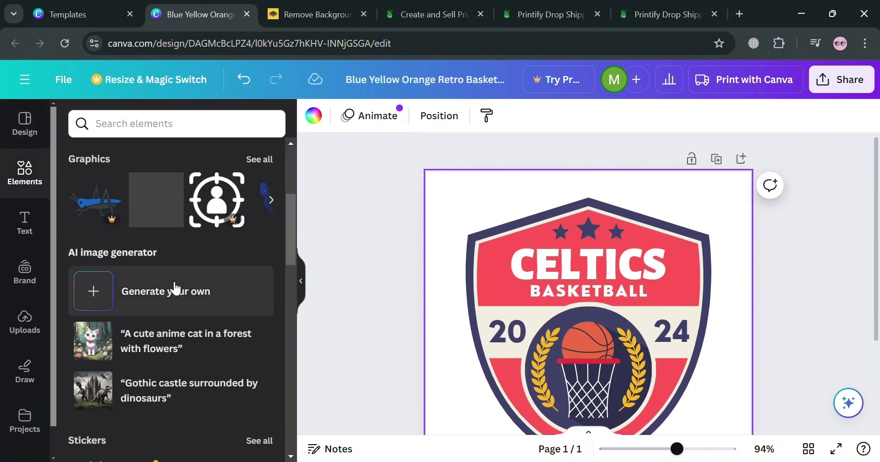
scroll(112, 344, "up", 3)
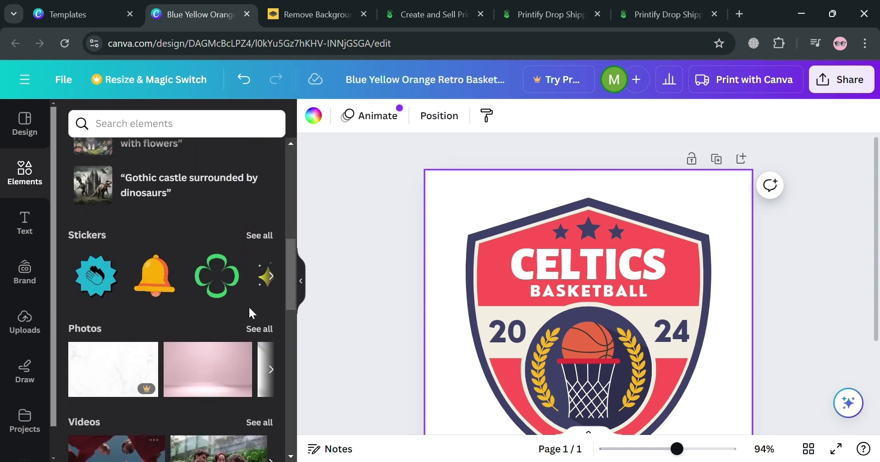
scroll(533, 260, "down", 1)
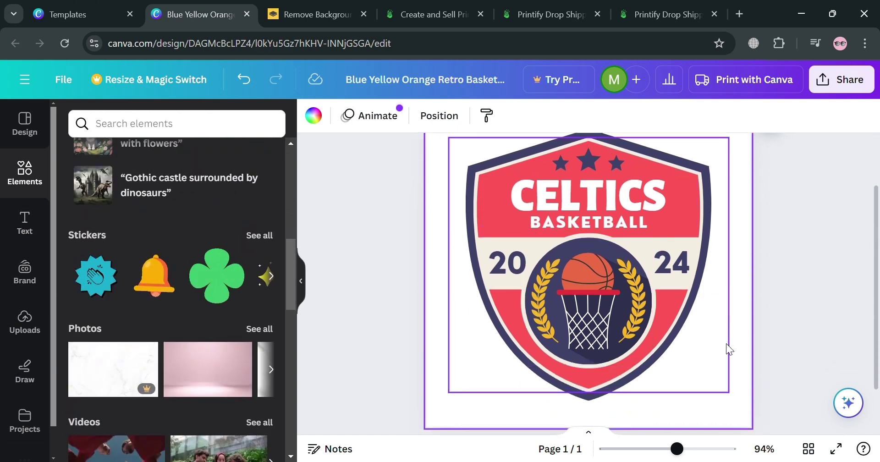
scroll(683, 363, "up", 1)
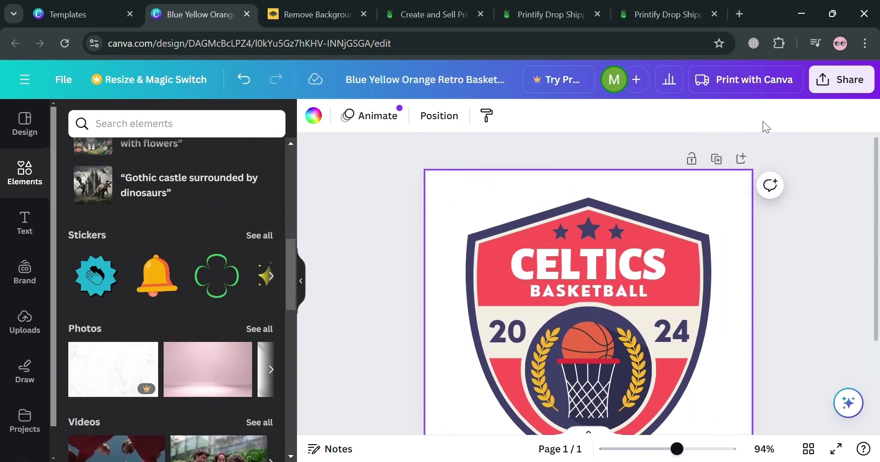
Download the badge design as a 500 × 500 px PNG file
left_click(861, 91)
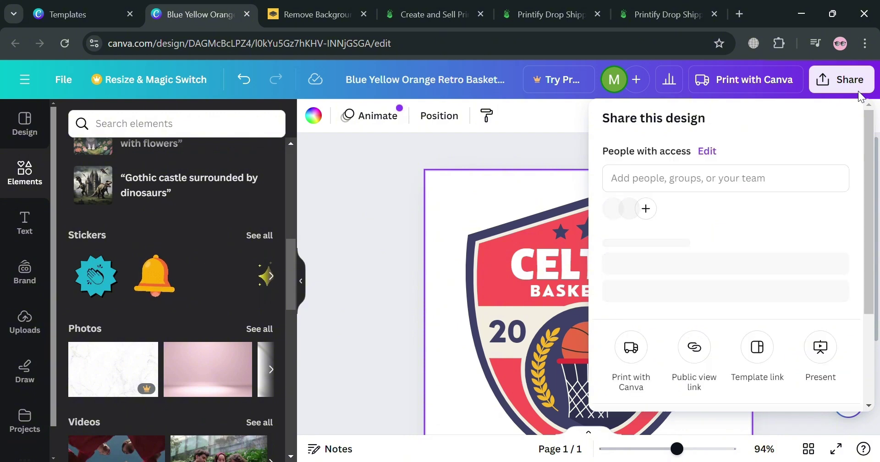
scroll(756, 307, "down", 3)
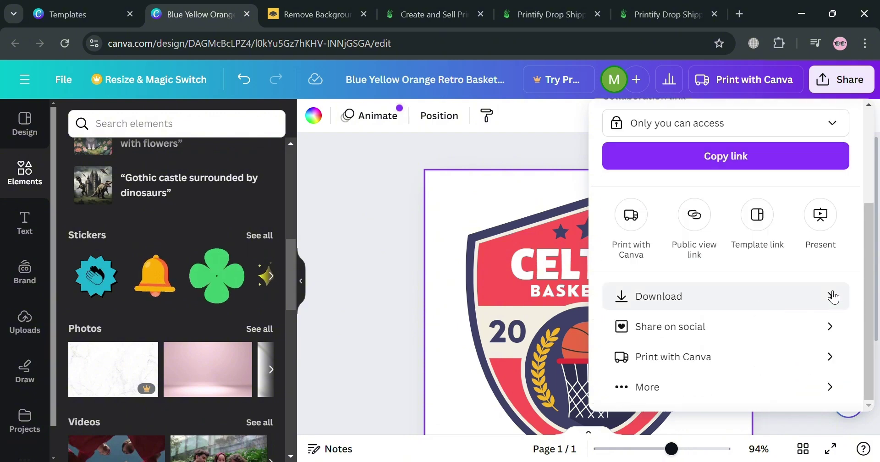
scroll(789, 225, "up", 1)
scroll(815, 266, "down", 1)
left_click(836, 306)
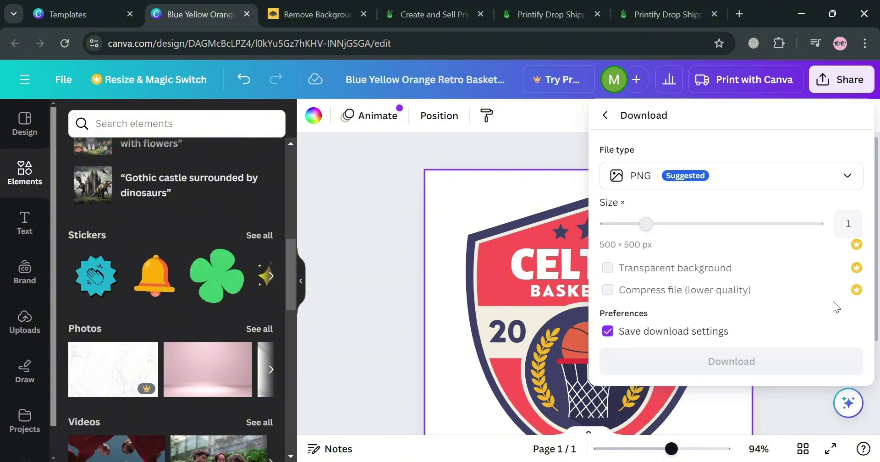
left_click(741, 186)
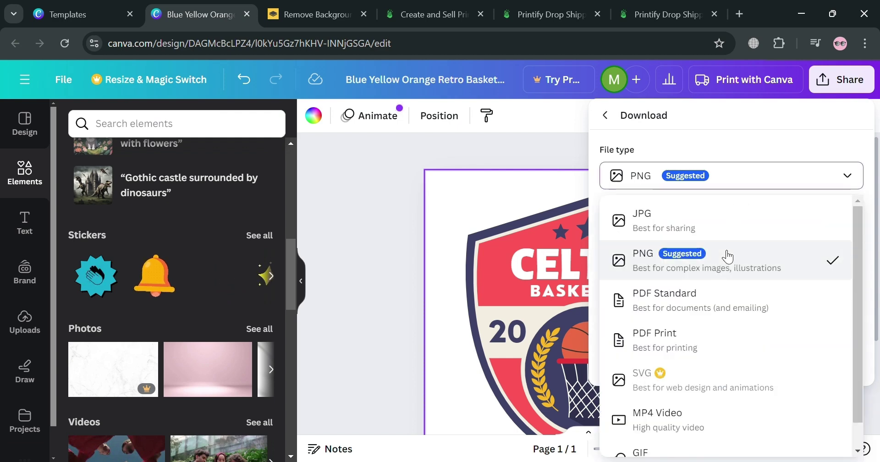
left_click(734, 272)
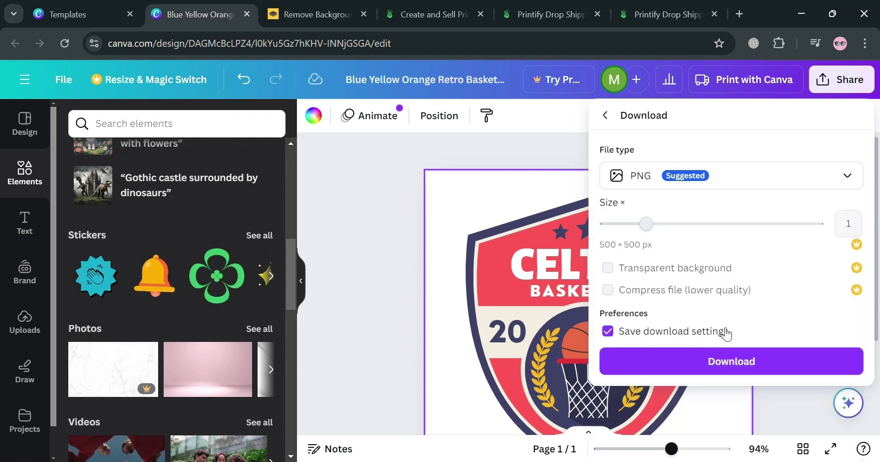
left_click(733, 362)
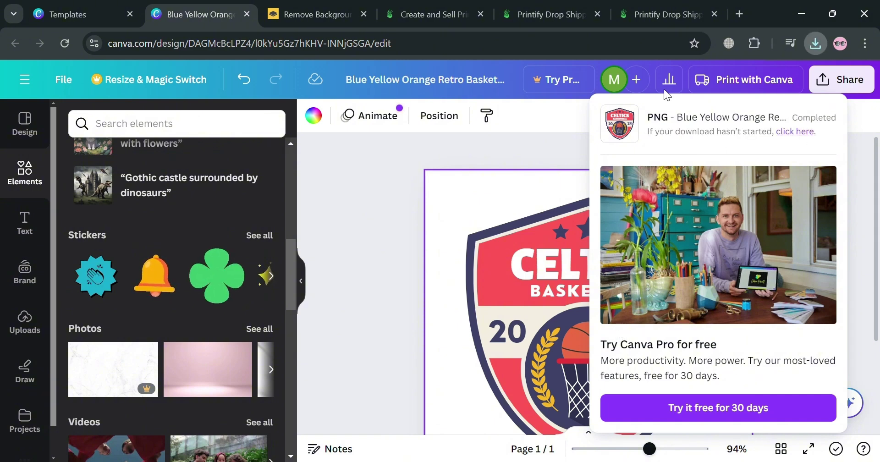
left_click(446, 353)
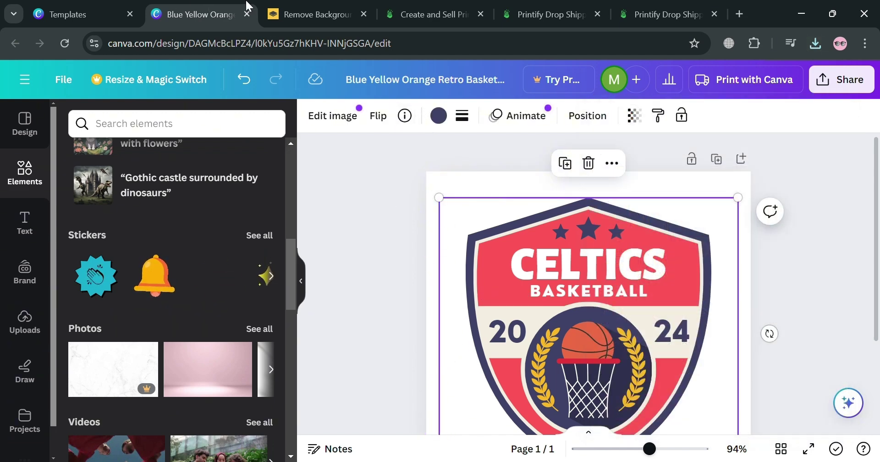
Switch to the Printify catalog and scroll through the trending, best rated and profit maker sections
left_click(430, 15)
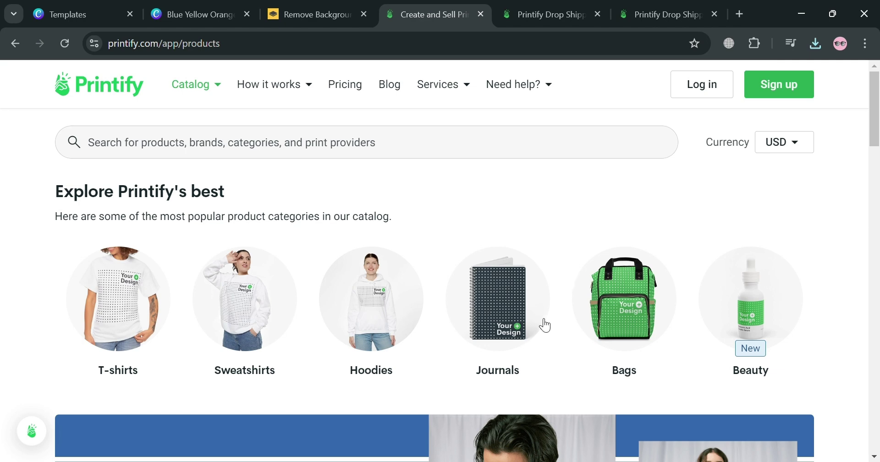
scroll(511, 286, "down", 5)
scroll(512, 286, "down", 7)
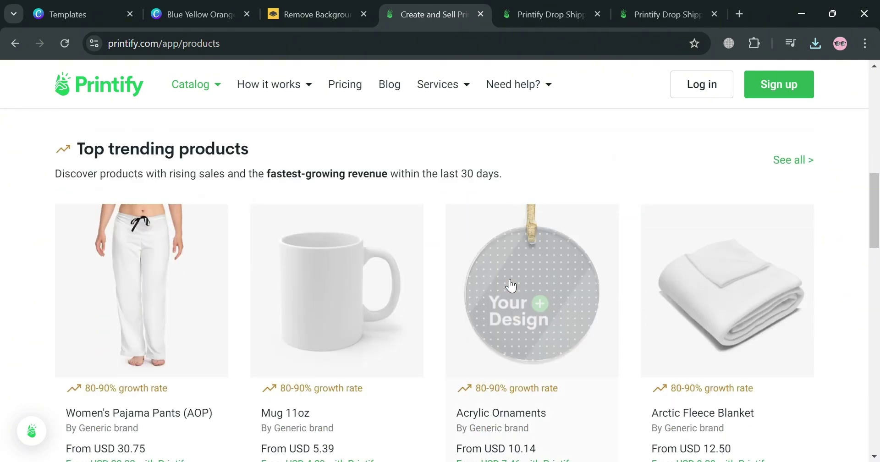
scroll(511, 286, "down", 3)
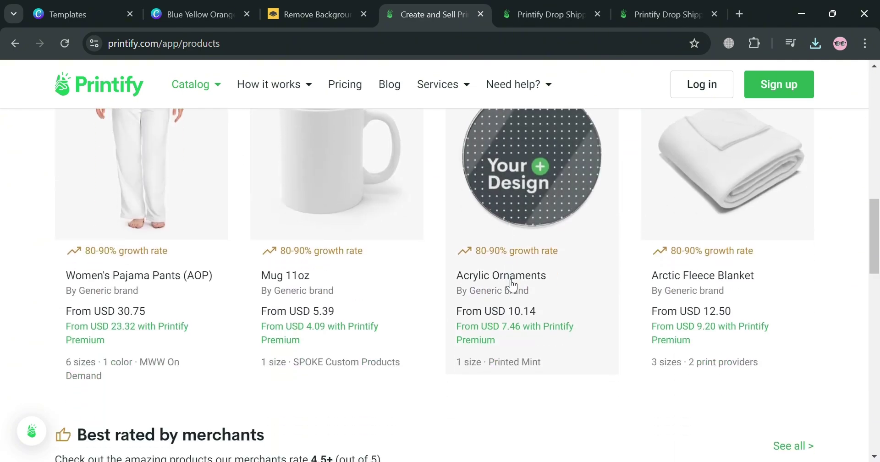
scroll(511, 286, "down", 10)
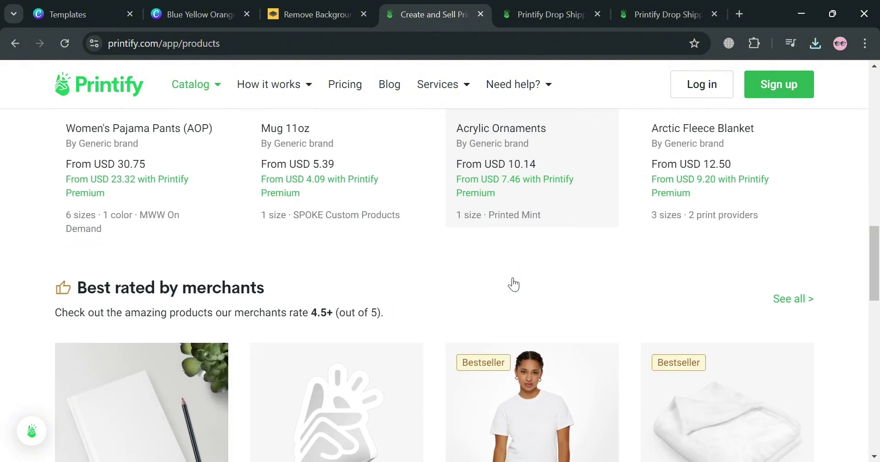
scroll(513, 284, "down", 7)
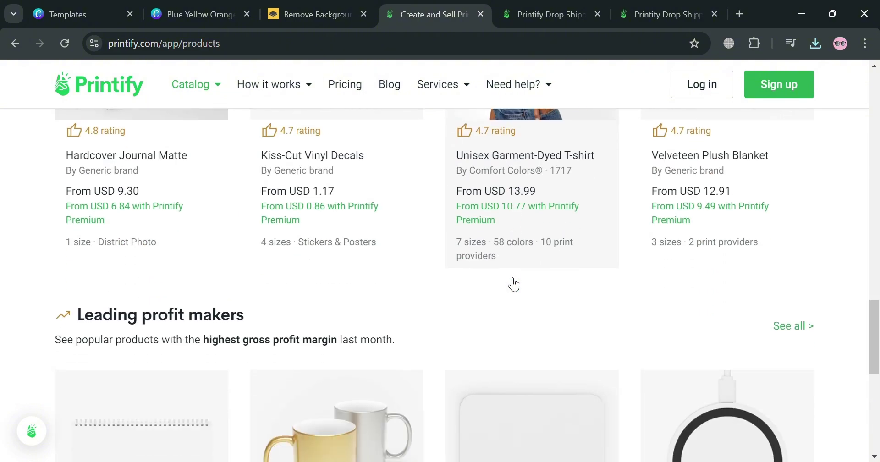
scroll(509, 278, "down", 4)
scroll(511, 278, "up", 14)
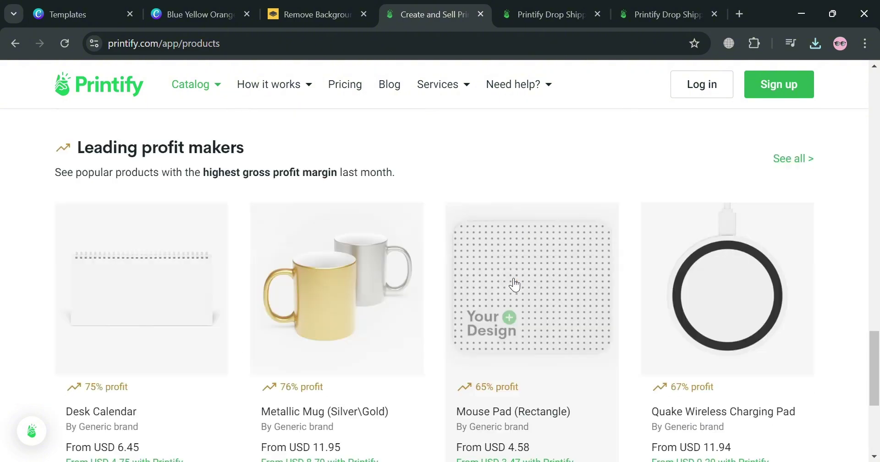
scroll(520, 282, "up", 9)
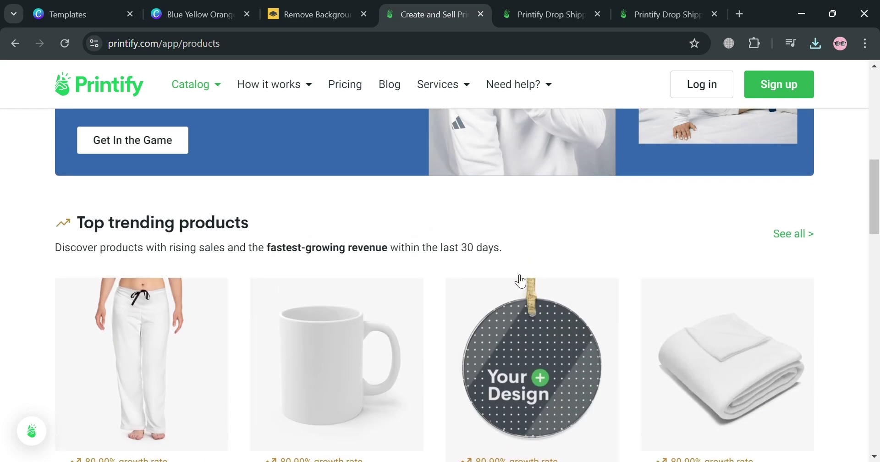
scroll(515, 273, "up", 5)
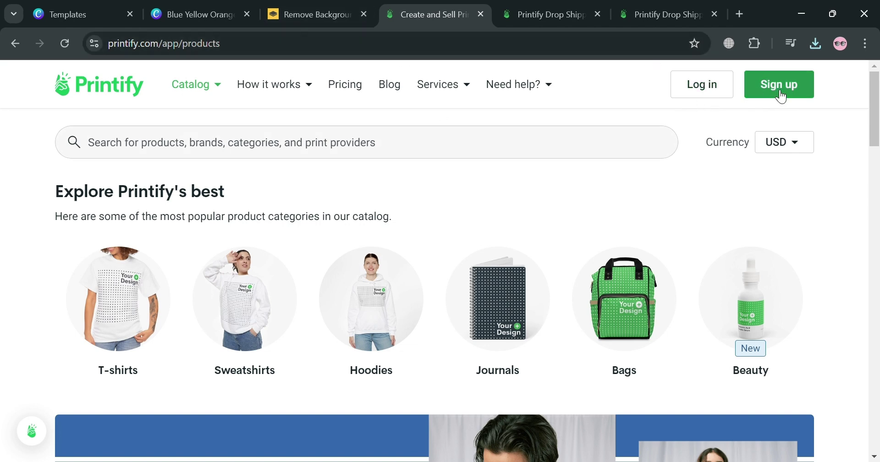
Go to the signed-in Printify products page and scroll through the catalog
left_click(541, 13)
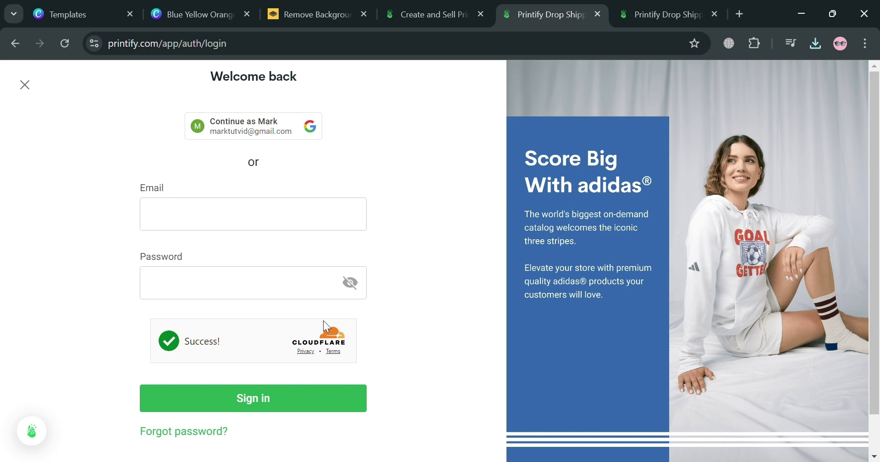
left_click(642, 14)
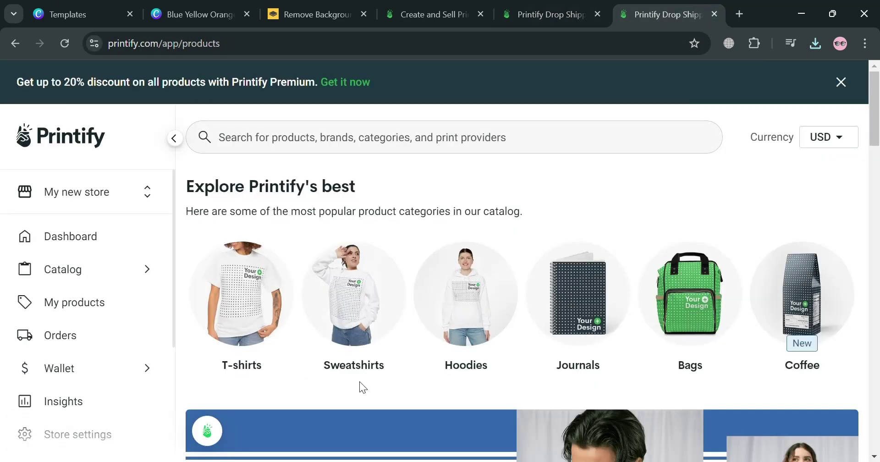
scroll(369, 394, "down", 5)
scroll(449, 359, "up", 4)
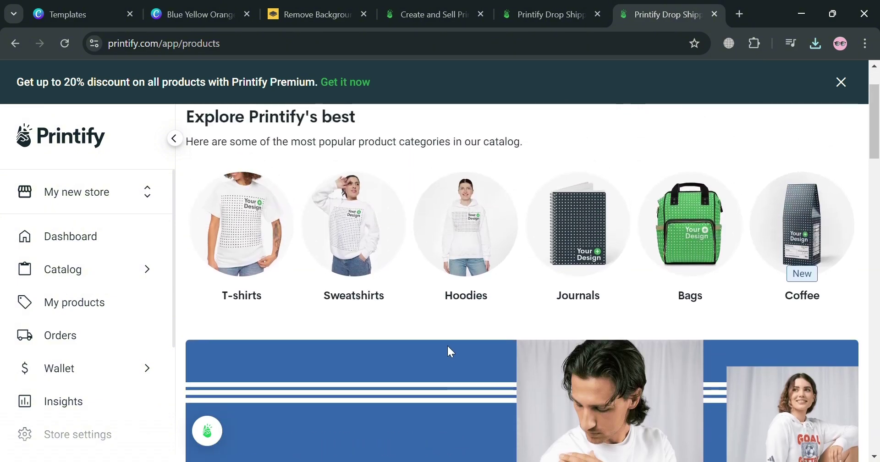
scroll(450, 352, "down", 10)
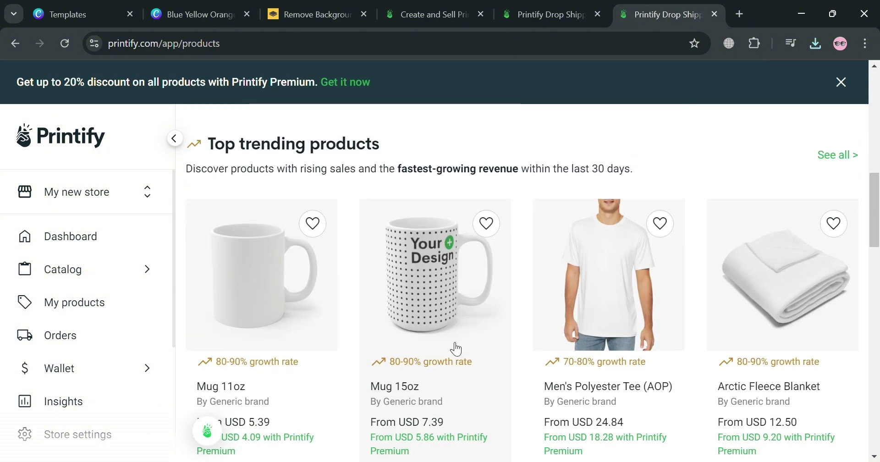
scroll(455, 350, "down", 15)
scroll(454, 348, "down", 8)
scroll(515, 332, "up", 8)
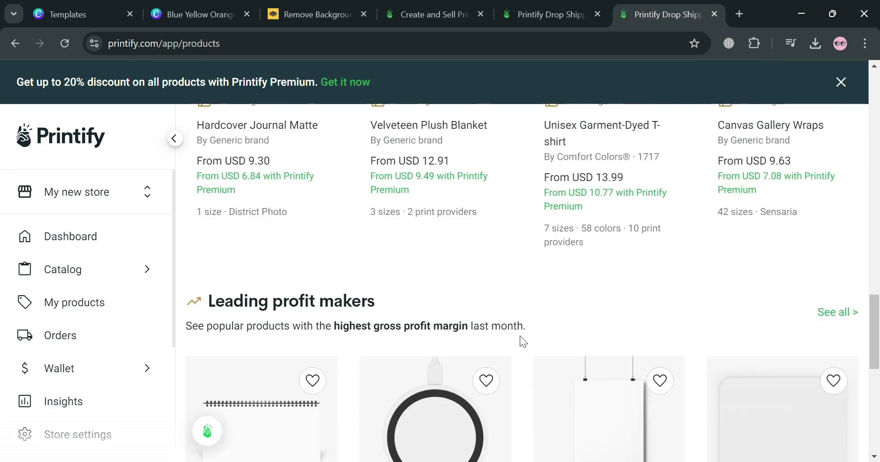
scroll(520, 335, "up", 15)
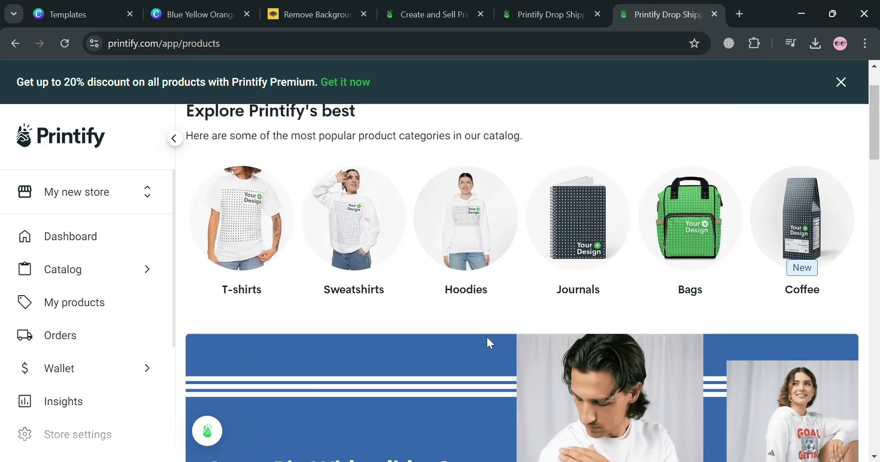
scroll(490, 343, "up", 2)
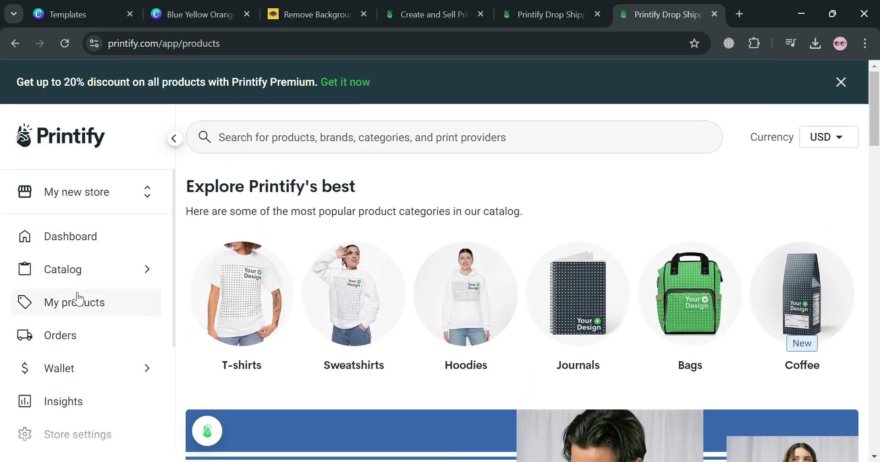
Open the My new store switcher and start connecting a new store
scroll(114, 418, "down", 3)
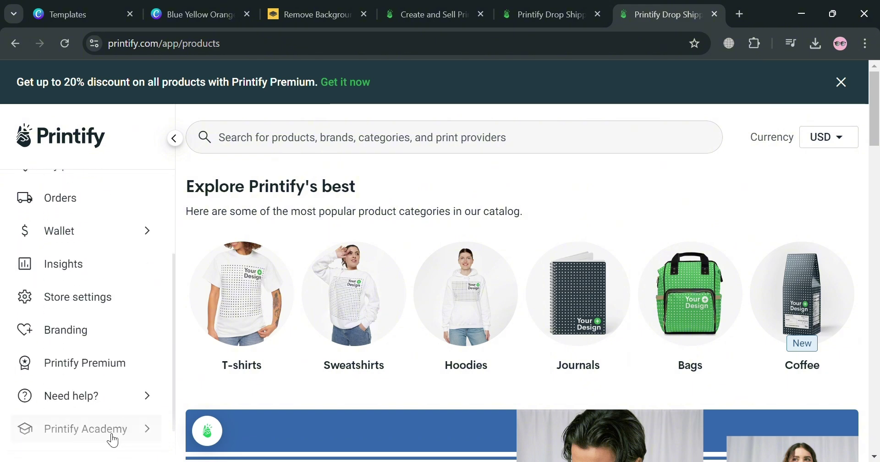
scroll(117, 428, "up", 3)
left_click(145, 202)
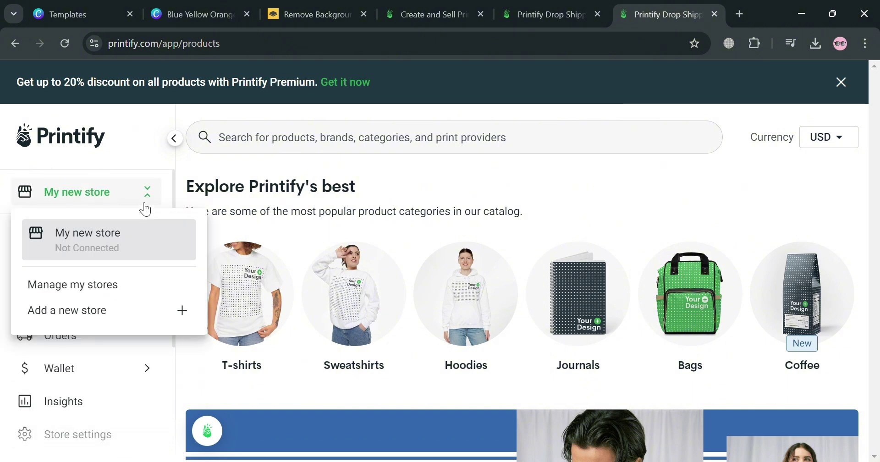
left_click(157, 314)
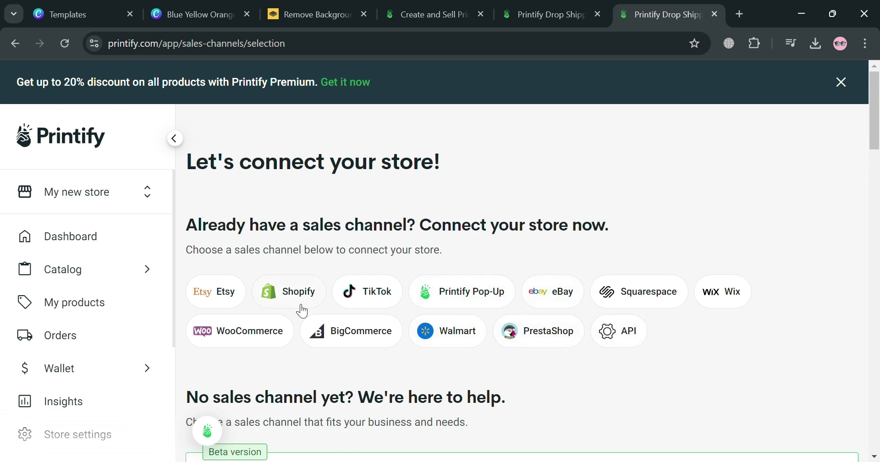
Choose Printify Pop-Up as the sales channel and name the store 'Basketball Jersey Celtics'
left_click(448, 300)
left_click(469, 320)
type("Basketball ")
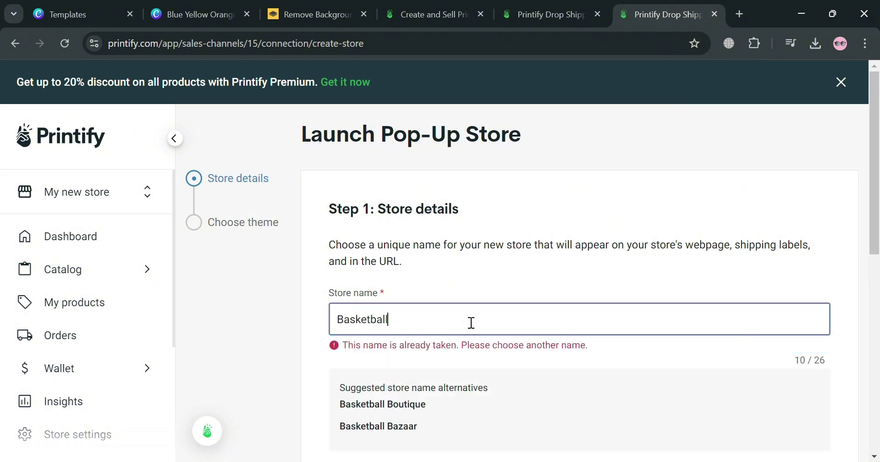
type("Jersey Desig")
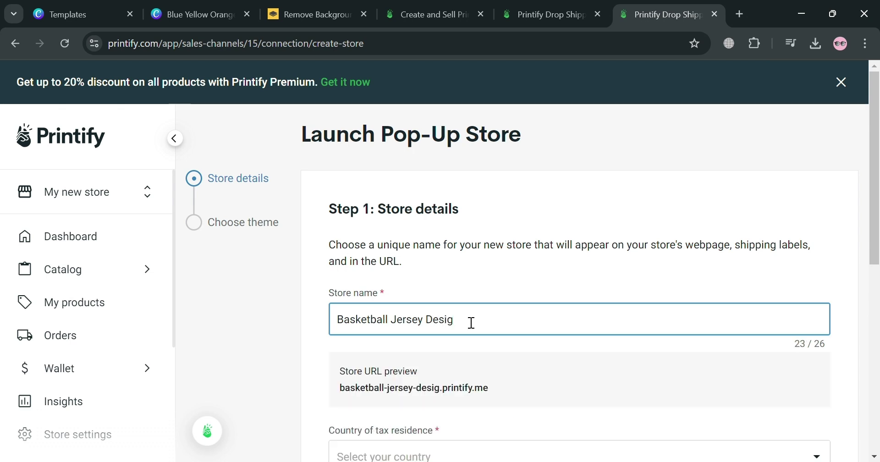
key("BackSpace")
key("BackSpace")
key("BackSpace")
type("Celtic")
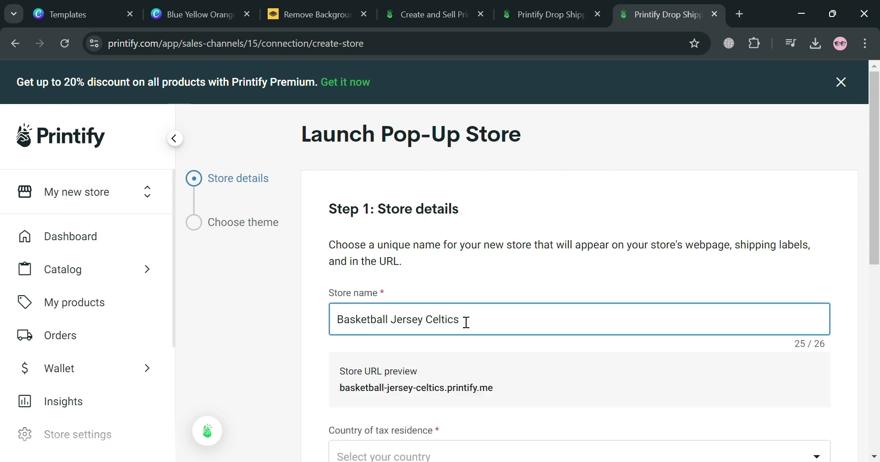
Set United States as the country of tax residence and submit the store details
key("Tab")
type("u")
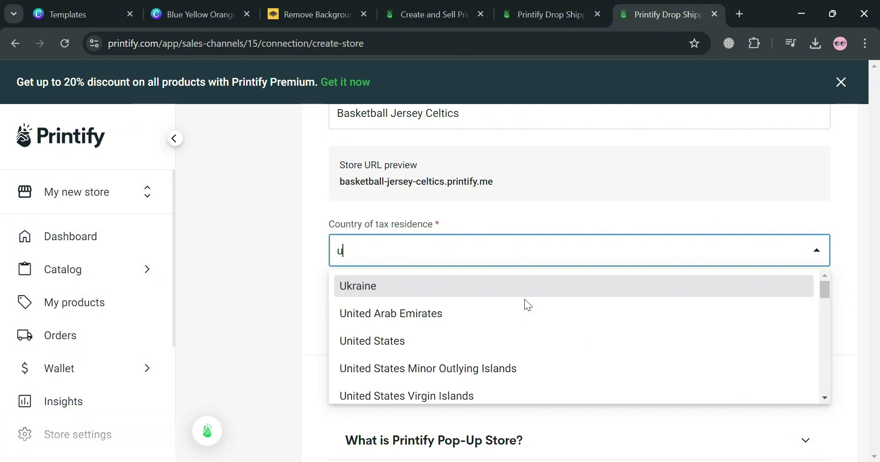
left_click(521, 343)
scroll(831, 247, "down", 3)
scroll(831, 314, "up", 5)
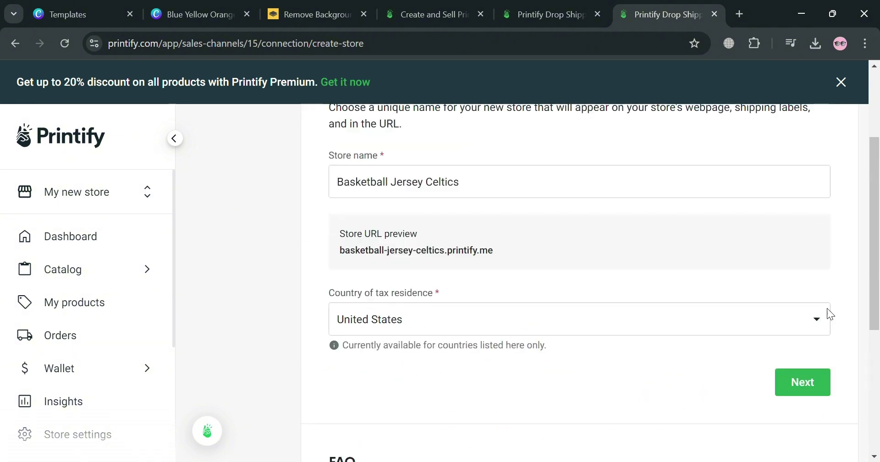
left_click(814, 384)
Launch the pop-up store with the second theme and browse Men's Clothing > Sportswear
scroll(651, 368, "up", 3)
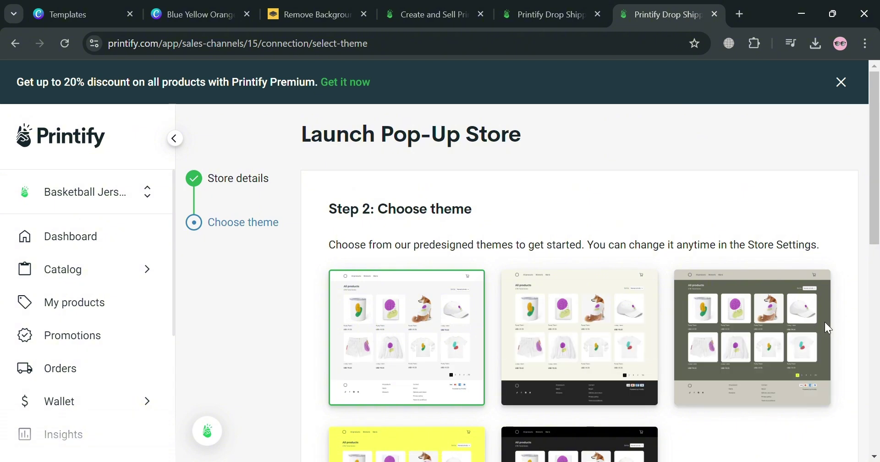
scroll(539, 360, "down", 1)
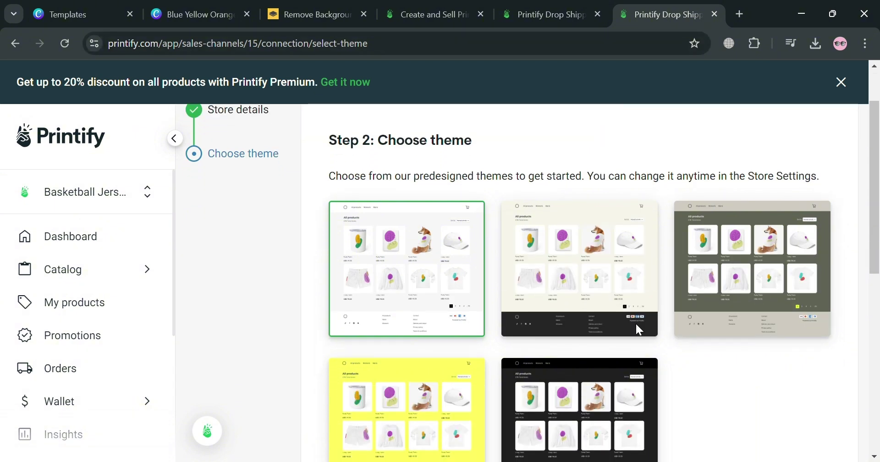
left_click(620, 318)
scroll(619, 318, "down", 2)
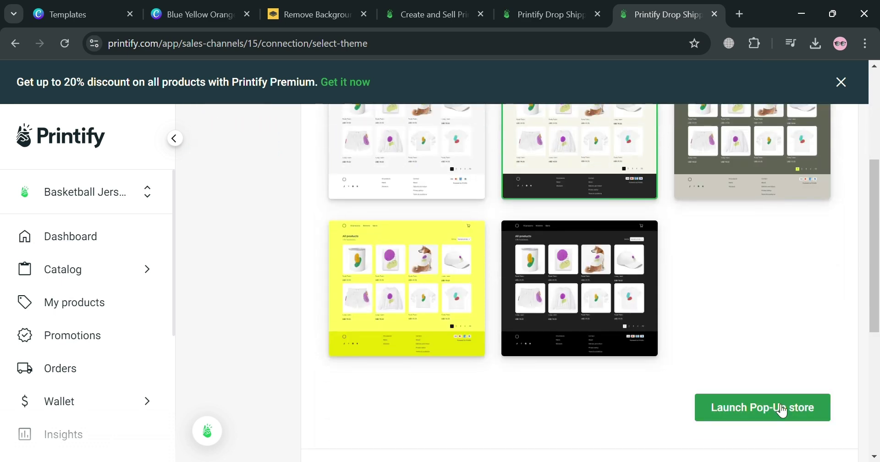
left_click(780, 409)
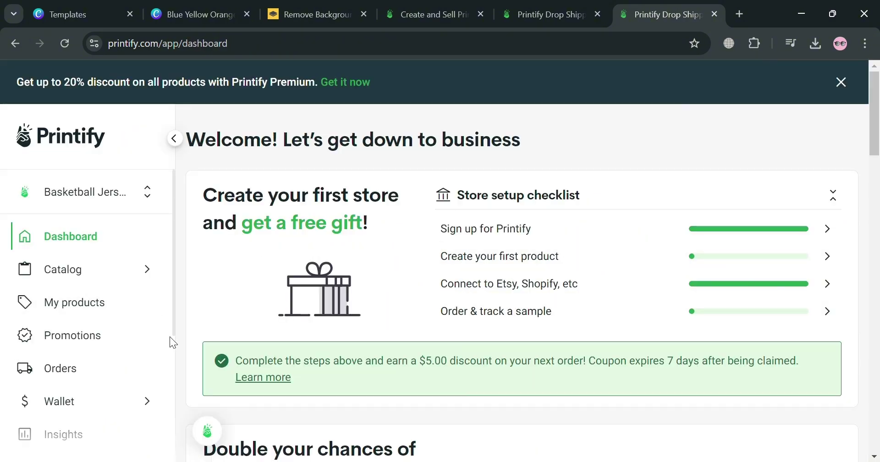
left_click(132, 277)
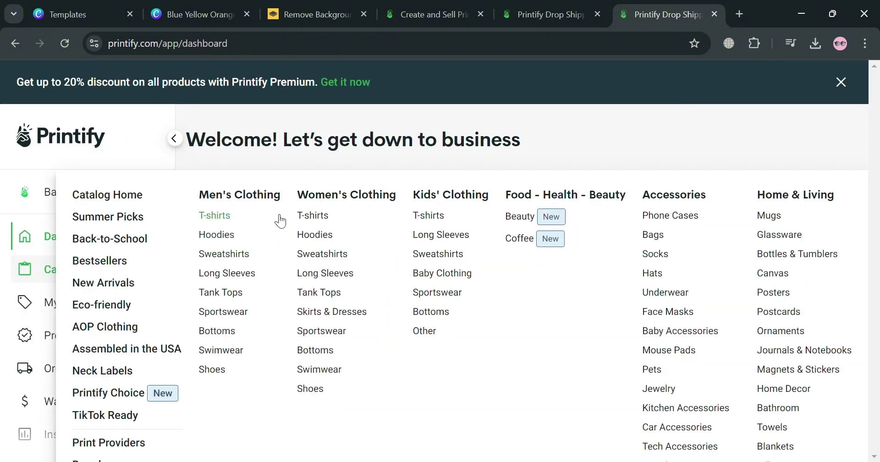
left_click(227, 315)
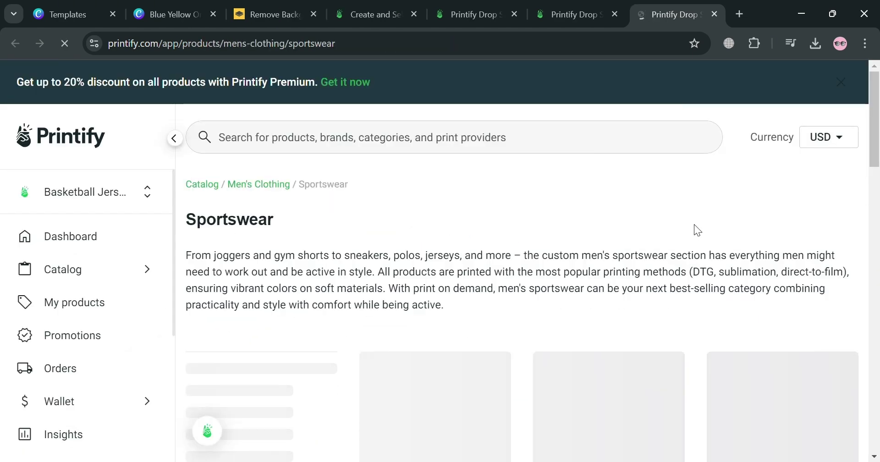
Search the product catalog for 'basketball Jersey'
scroll(531, 340, "down", 3)
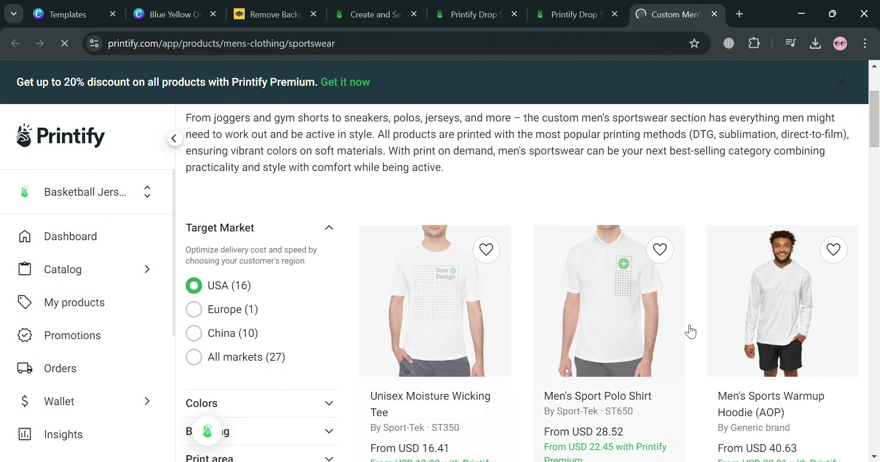
scroll(701, 339, "down", 10)
scroll(694, 357, "up", 7)
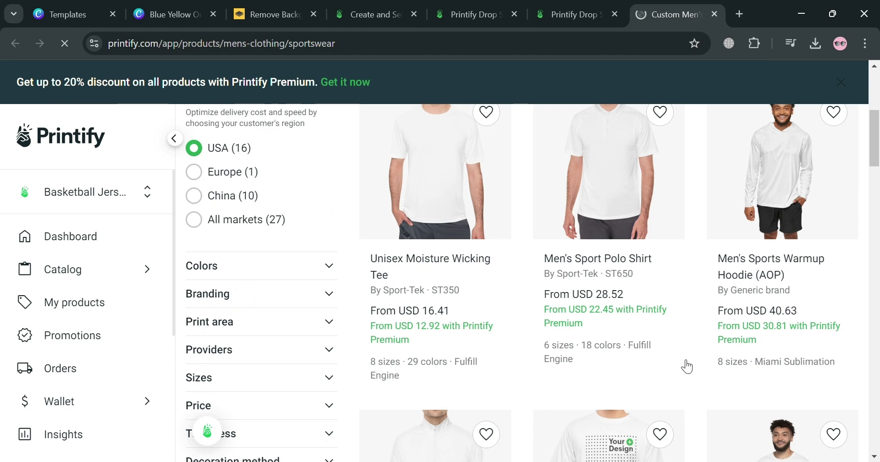
scroll(554, 328, "up", 8)
left_click(429, 138)
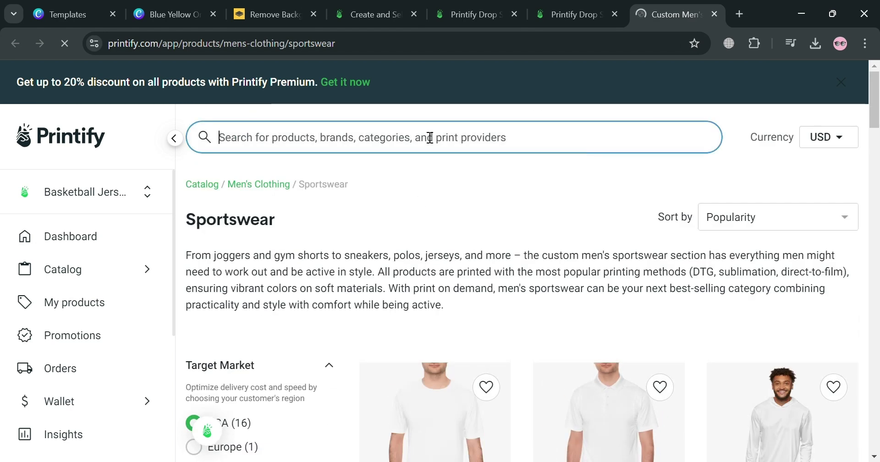
type("j")
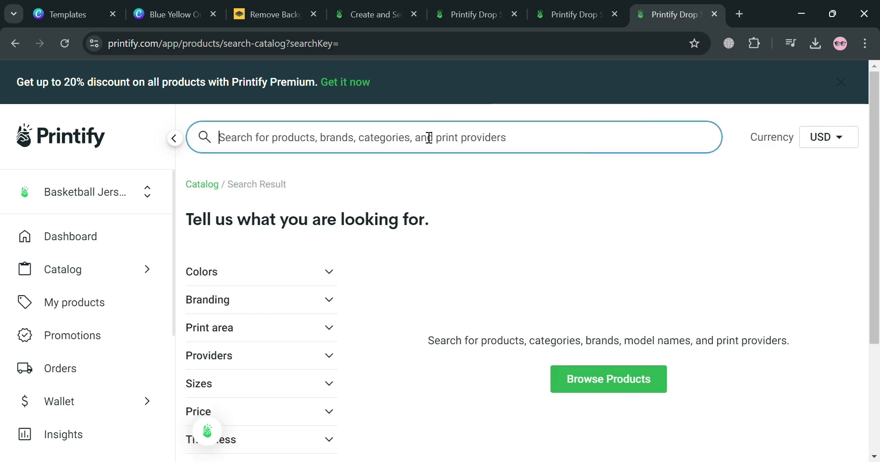
type("Jersey")
left_click(224, 140)
type("basketba")
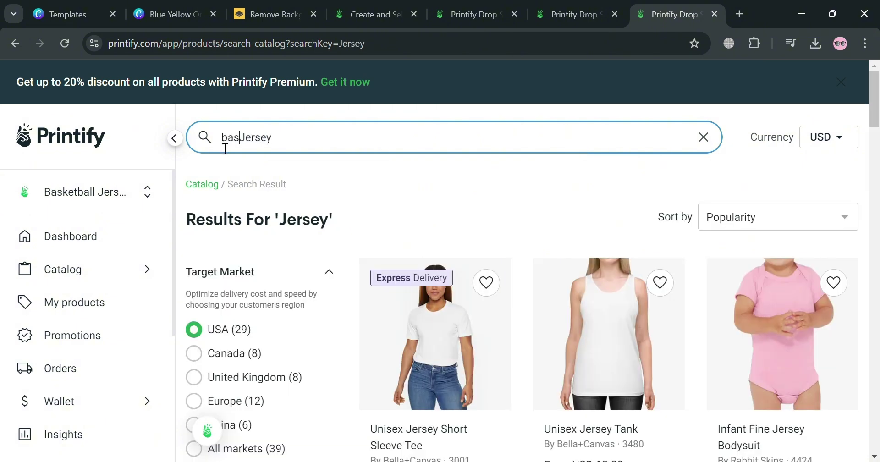
type("ll")
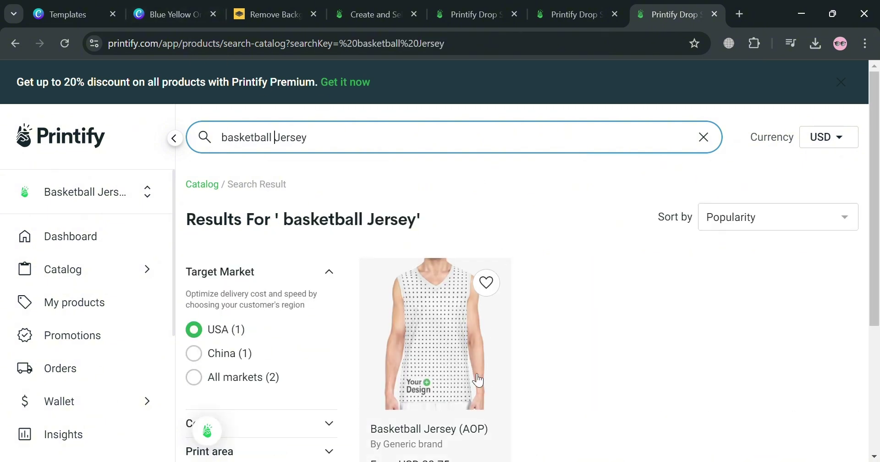
Expand and collapse the Colors filter on the search results
scroll(252, 344, "down", 1)
scroll(252, 344, "down", 4)
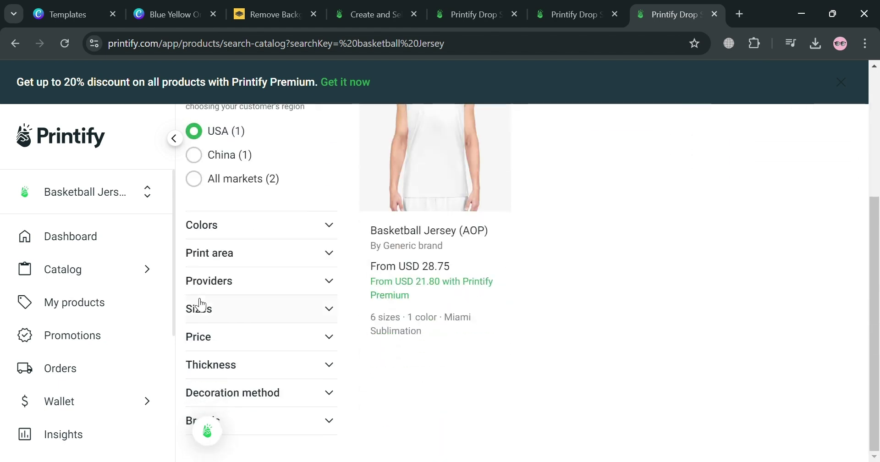
left_click(316, 235)
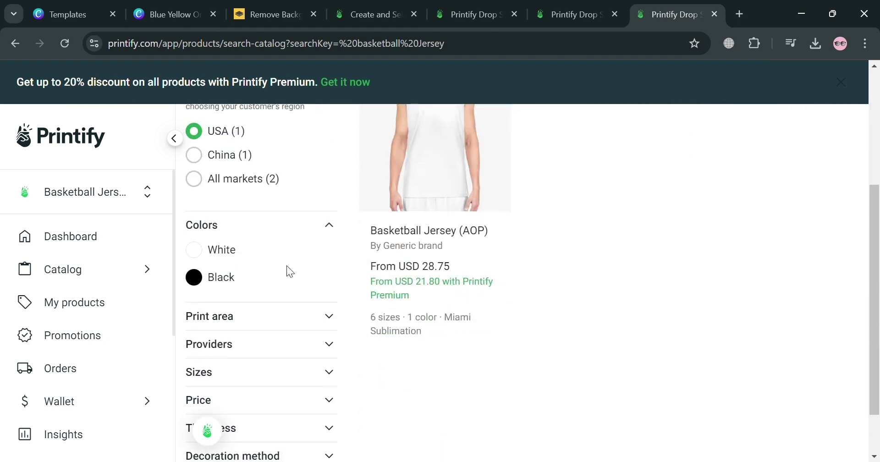
left_click(335, 234)
scroll(393, 231, "up", 2)
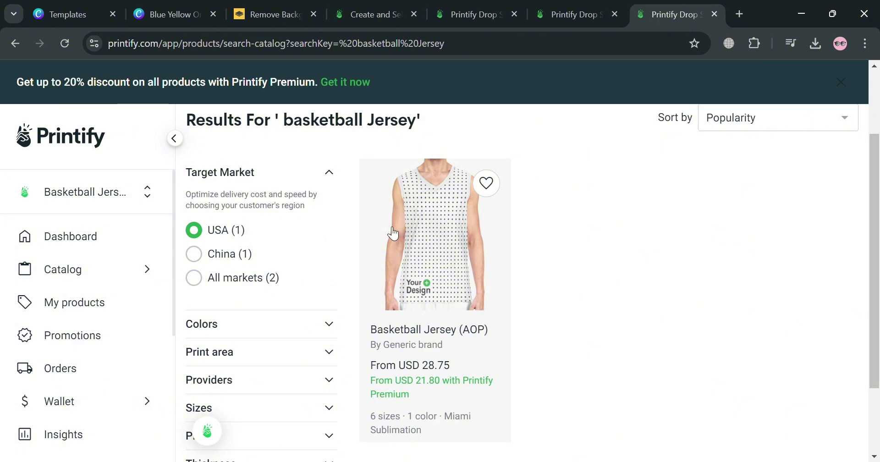
scroll(393, 234, "up", 2)
Open the Basketball Jersey (AOP) page and start designing with Miami Sublimation
left_click(442, 299)
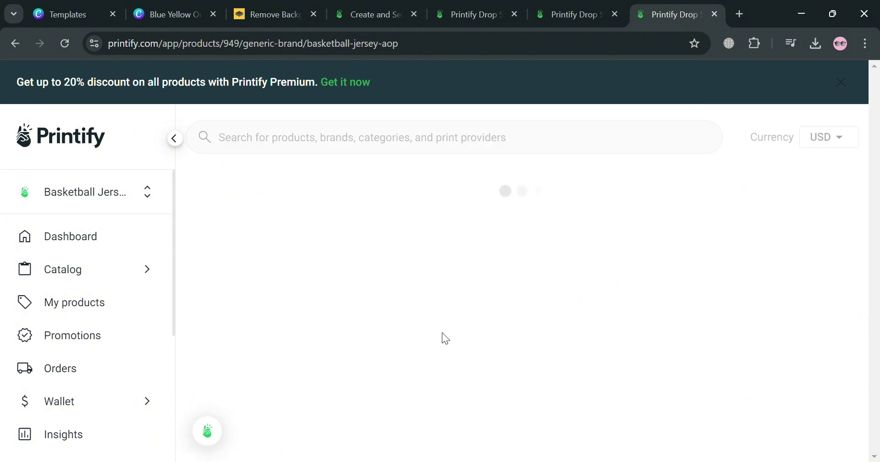
scroll(568, 339, "down", 5)
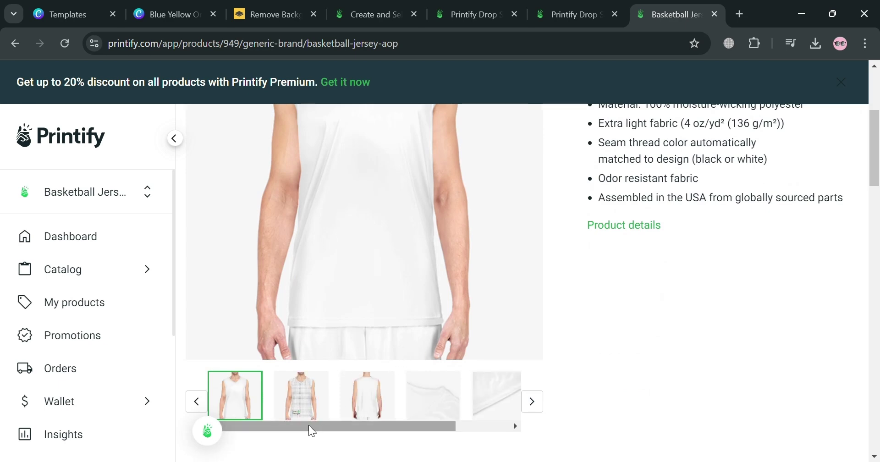
scroll(464, 339, "up", 4)
scroll(463, 340, "down", 6)
scroll(467, 341, "down", 2)
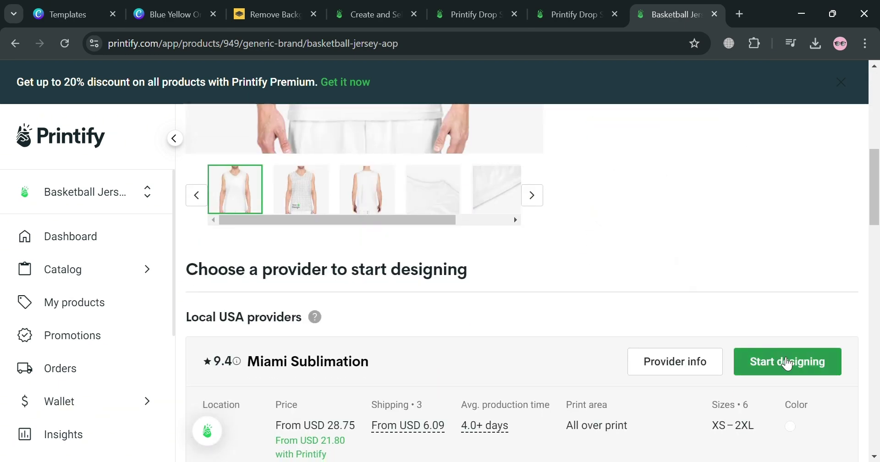
left_click(796, 370)
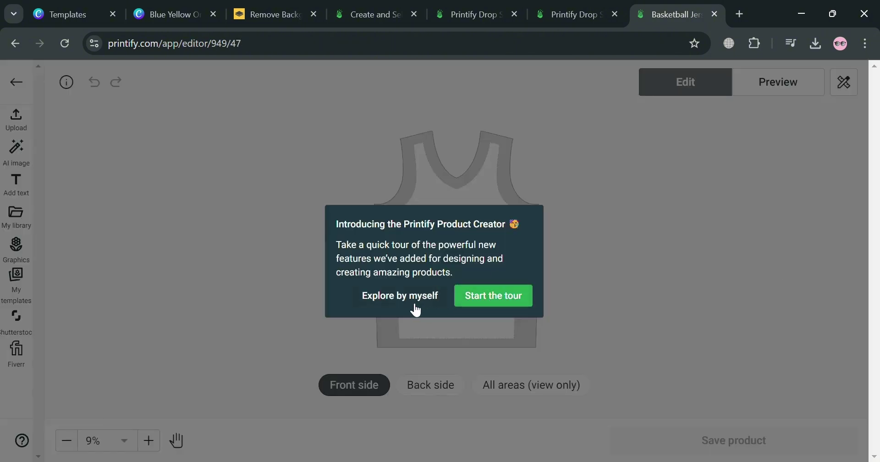
Start the editor's guided tour, then close it and dismiss the help tip
left_click(504, 299)
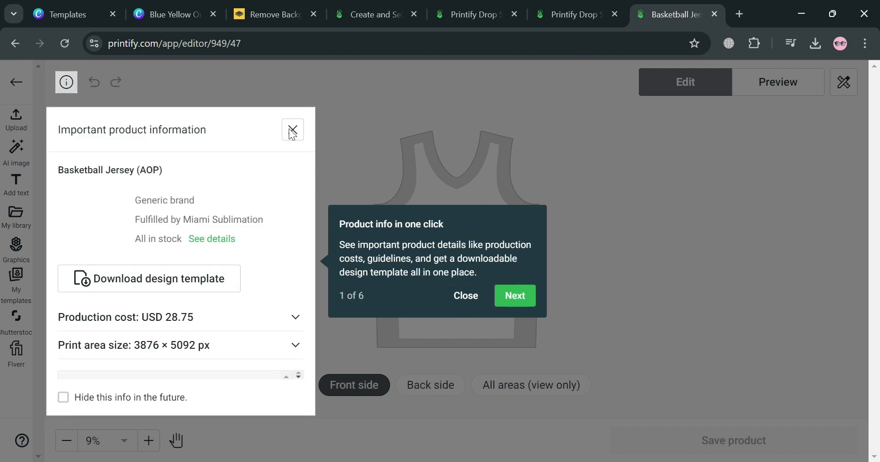
left_click(476, 297)
left_click(195, 387)
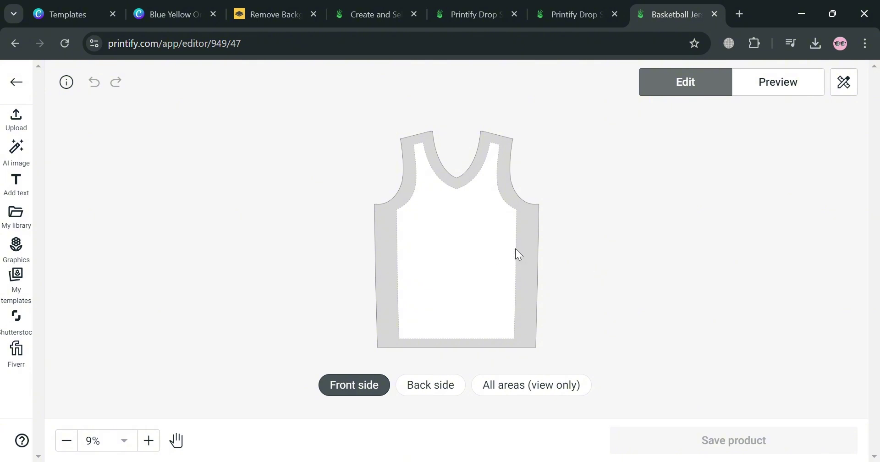
Zoom in on the jersey, bring up the upload options, and go to the Canva tab
left_click(148, 441)
scroll(439, 219, "up", 1)
scroll(439, 219, "down", 2)
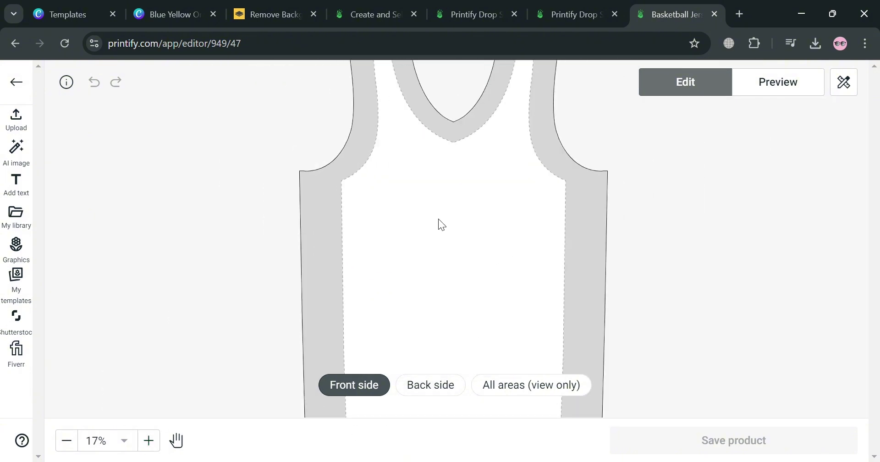
scroll(438, 219, "down", 1)
left_click(21, 120)
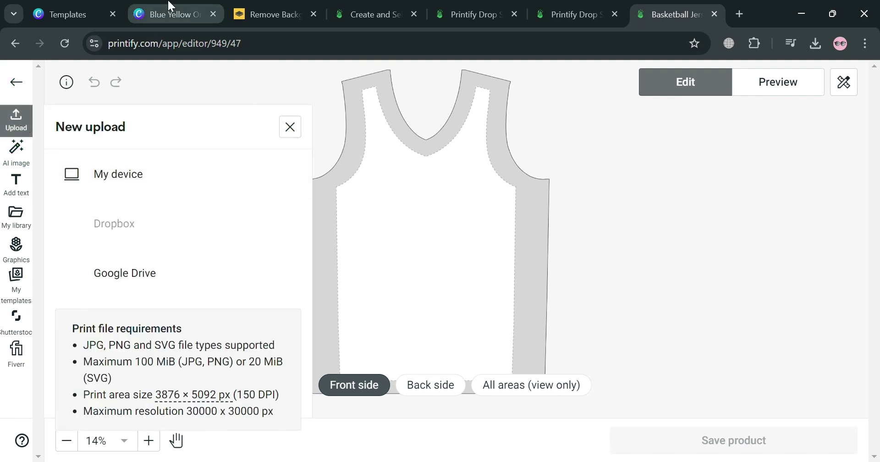
left_click(179, 14)
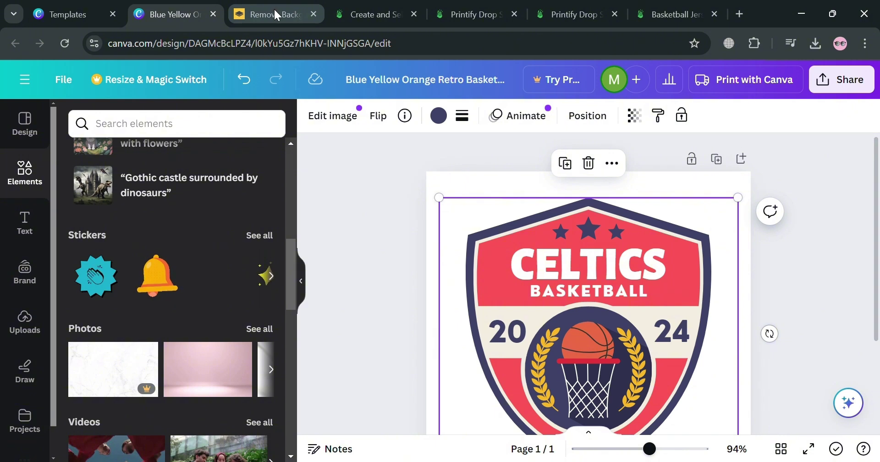
Switch to the remove.bg background-removal tab and look over its page
left_click(275, 14)
scroll(625, 246, "down", 3)
scroll(622, 241, "up", 2)
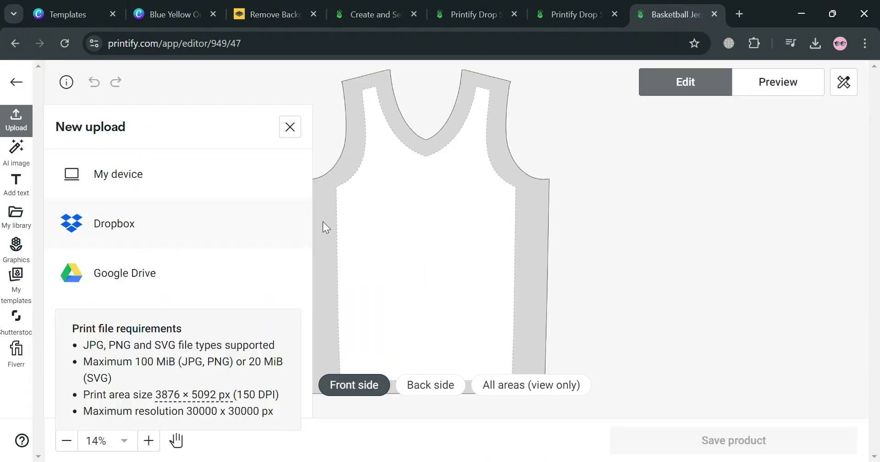
Upload the Celtics badge logo from the computer, enlarge it and centre it on the jersey front
left_click(178, 184)
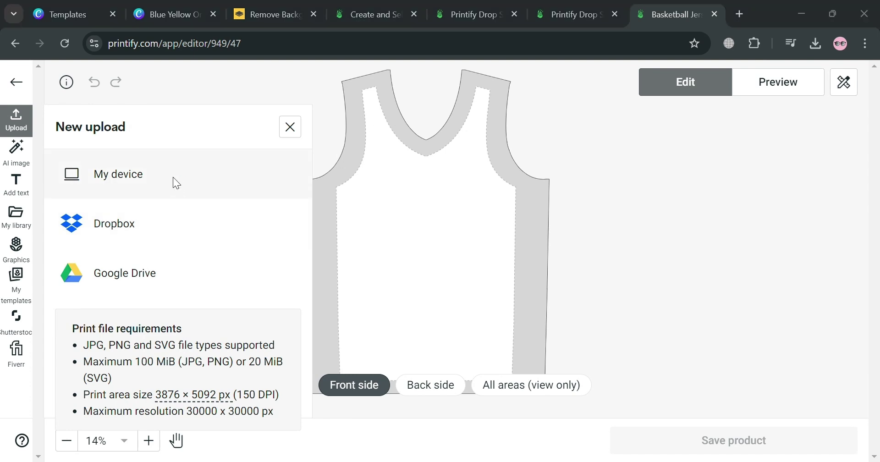
double_click(185, 128)
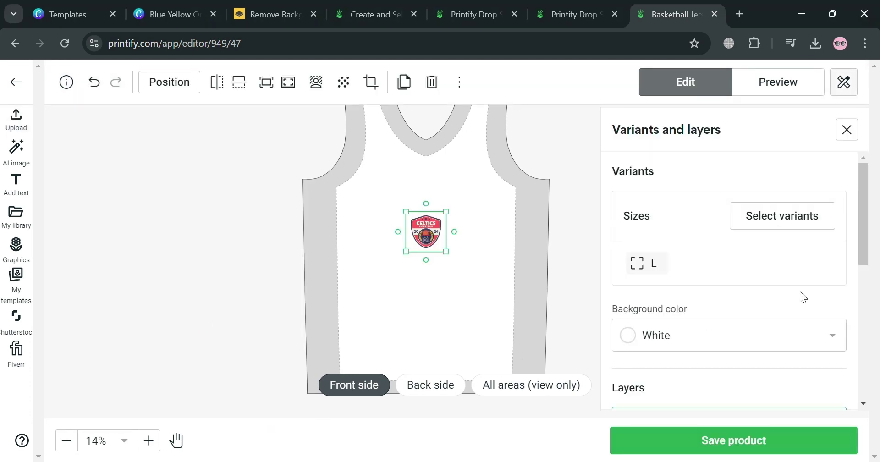
left_click_drag(448, 252, 511, 384)
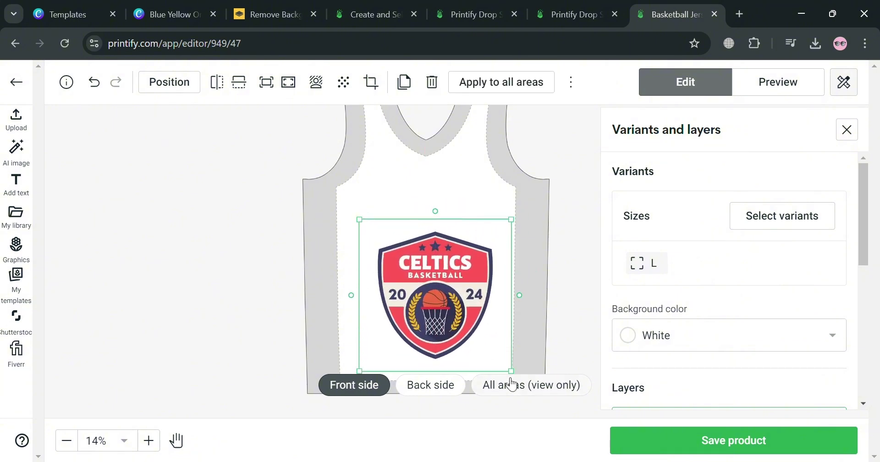
left_click_drag(472, 329, 465, 307)
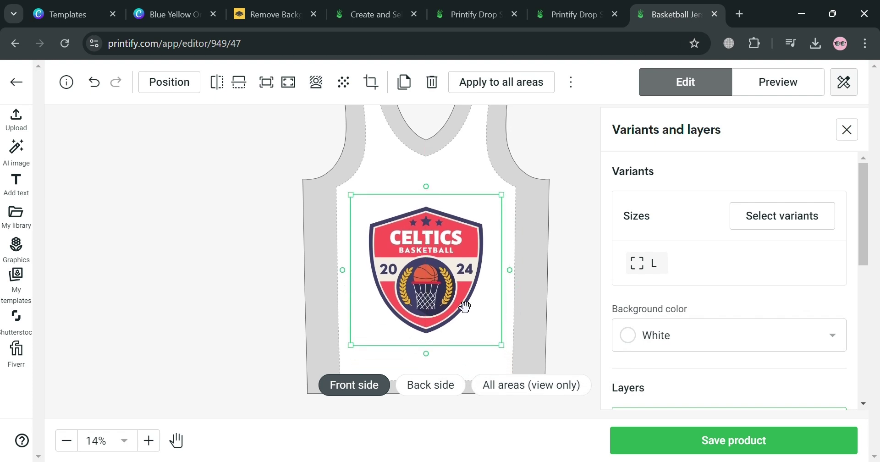
left_click_drag(505, 348, 516, 369)
left_click_drag(454, 327, 450, 304)
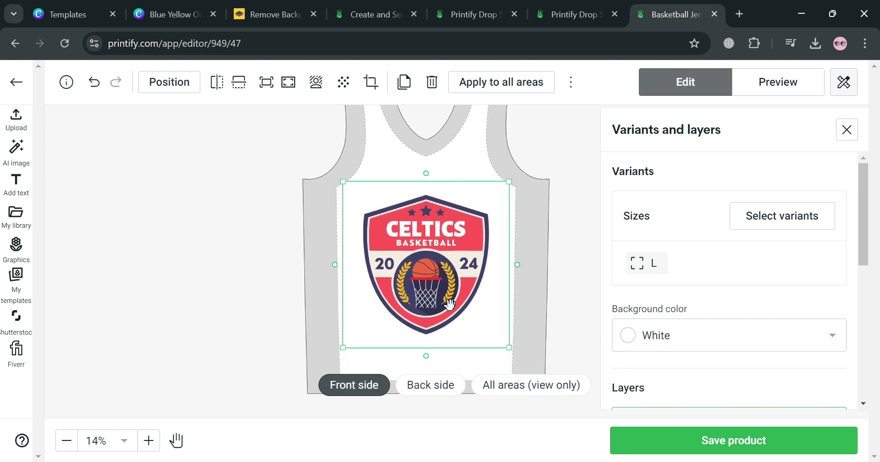
left_click(524, 324)
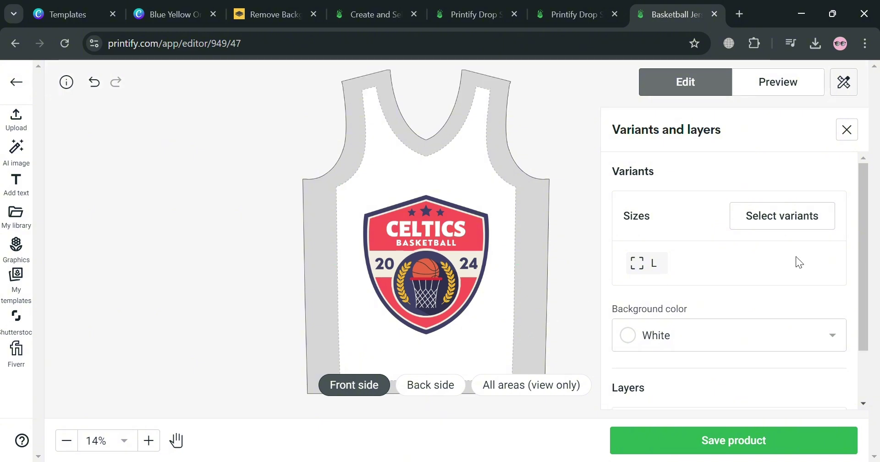
Try red and dark red backgrounds, settle on White, and save the jersey product
scroll(654, 277, "down", 2)
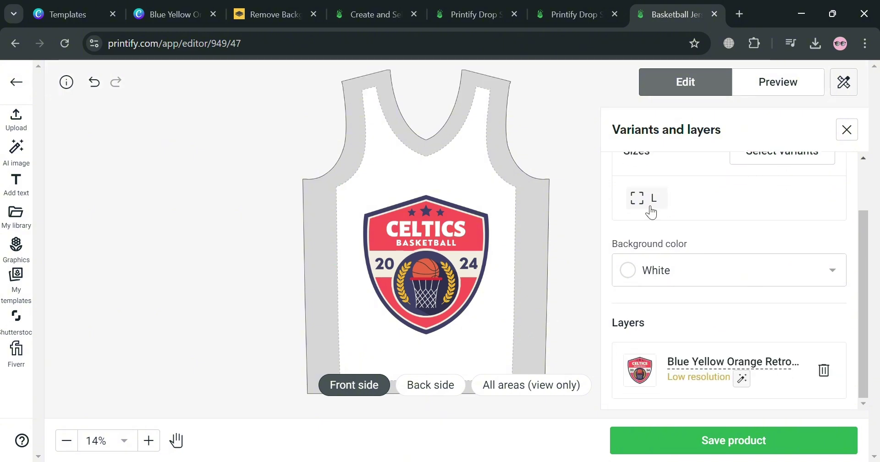
left_click(761, 275)
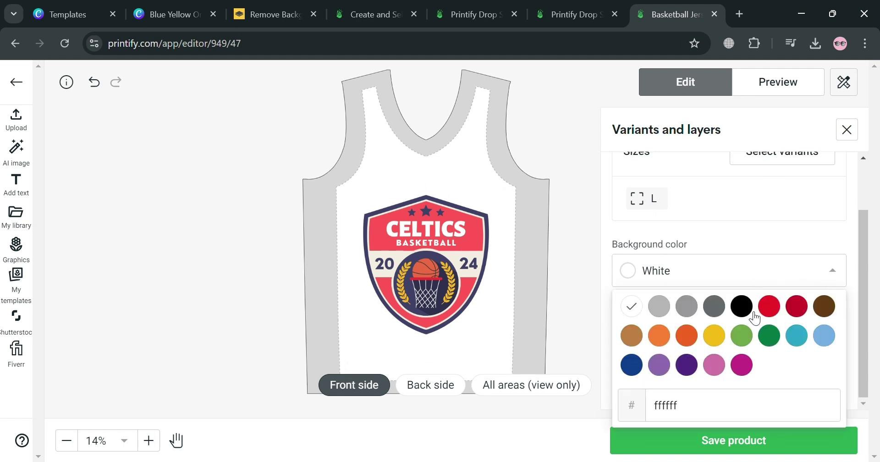
left_click(770, 306)
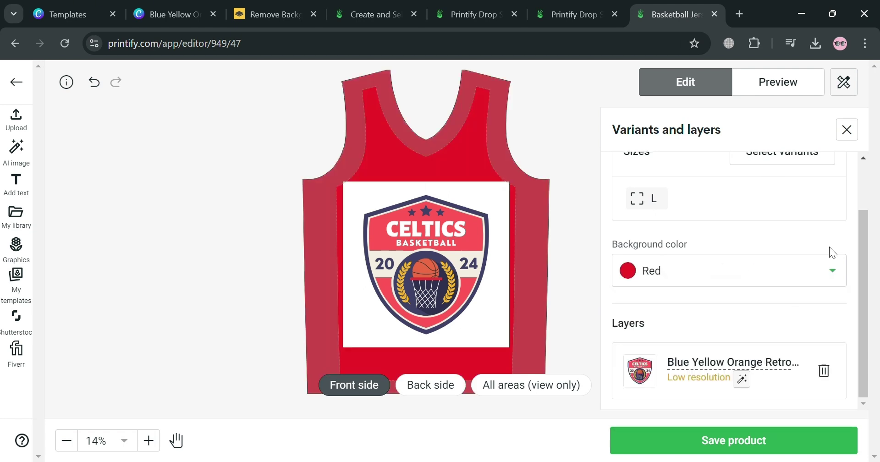
left_click(827, 272)
left_click(808, 311)
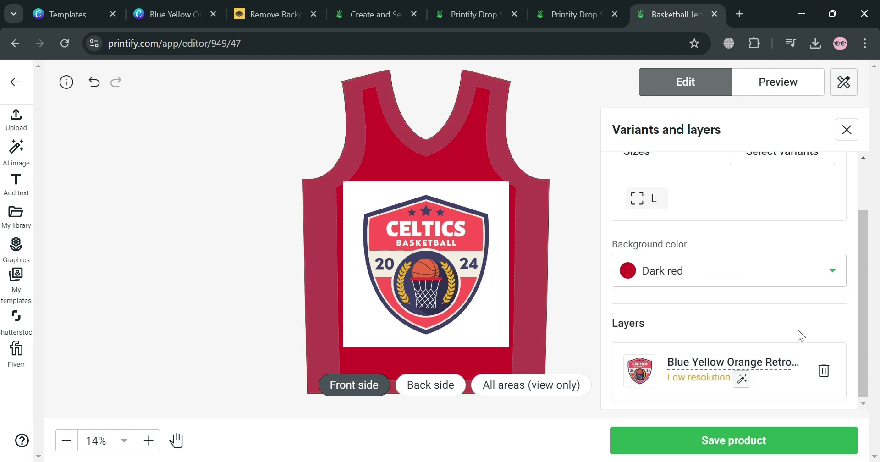
left_click(782, 280)
left_click(631, 306)
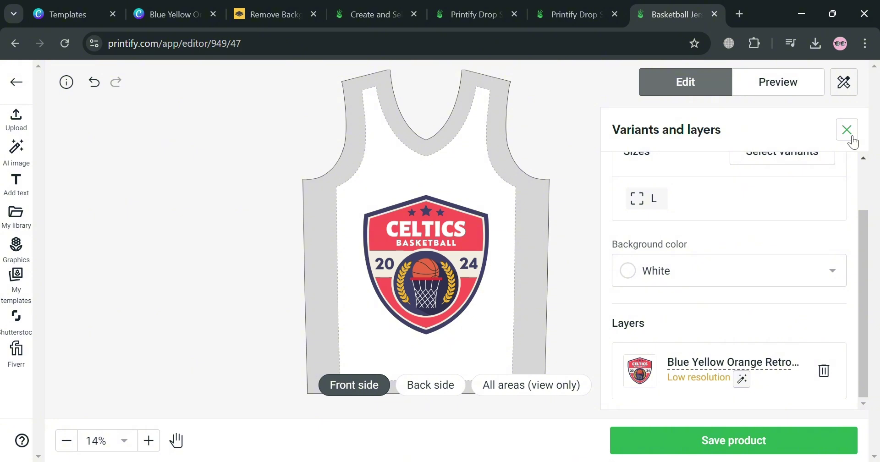
left_click(732, 447)
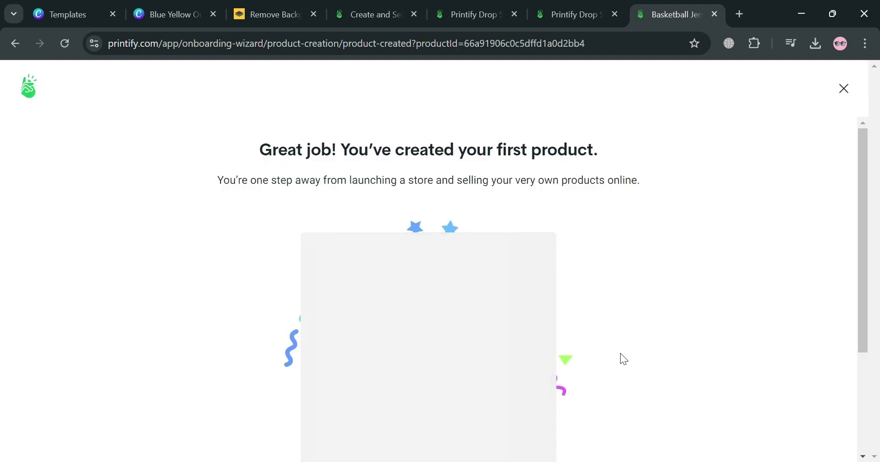
Continue past the success page to publishing and open the My products list
scroll(776, 163, "down", 3)
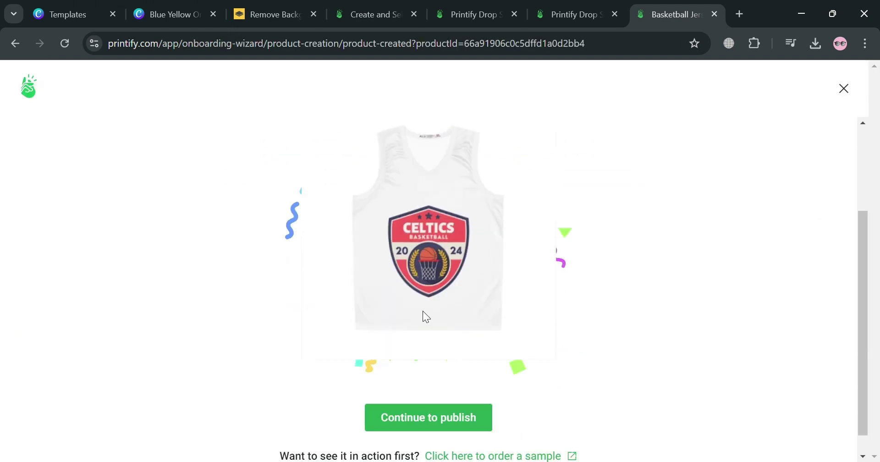
left_click(468, 406)
scroll(599, 360, "down", 6)
scroll(599, 360, "down", 6)
scroll(429, 362, "up", 9)
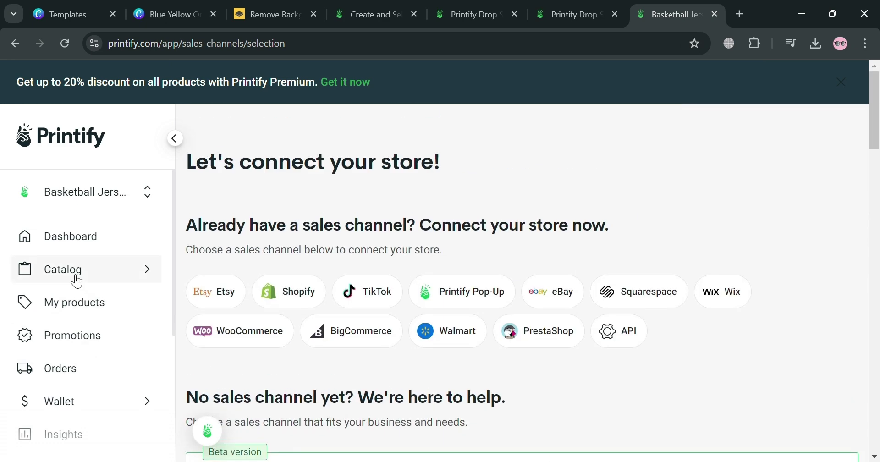
left_click(79, 312)
scroll(452, 330, "down", 5)
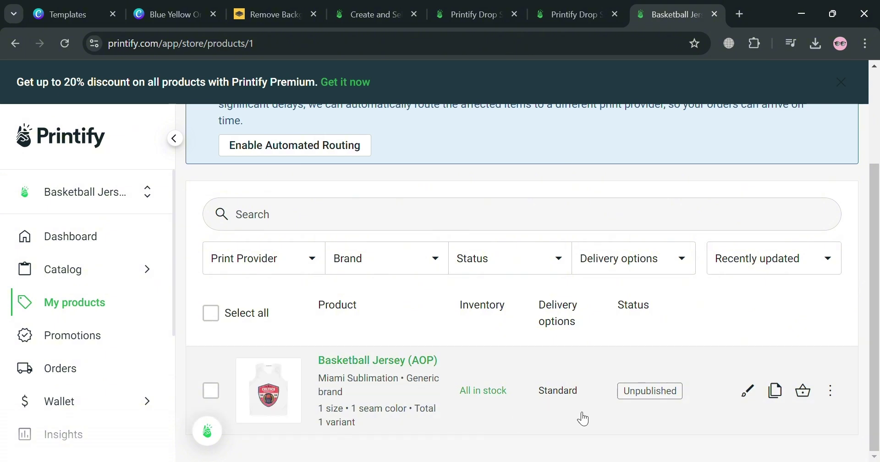
Open the Basketball Jersey (AOP) product details and scroll through them
left_click(500, 433)
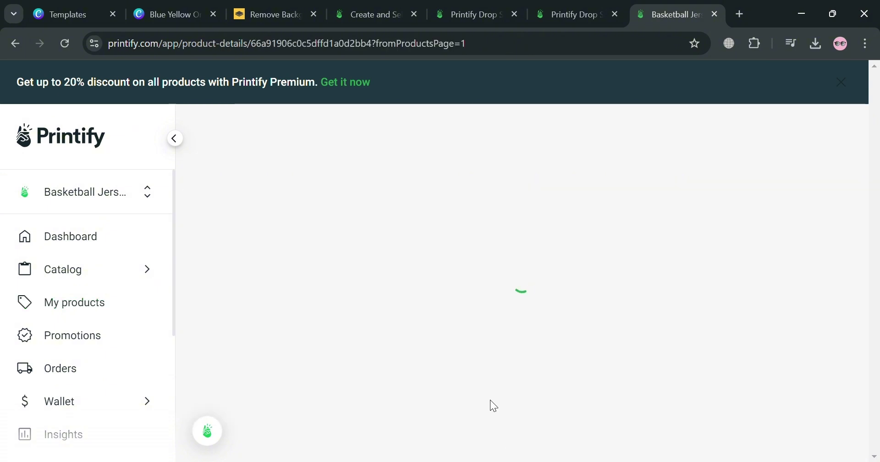
scroll(229, 146, "down", 12)
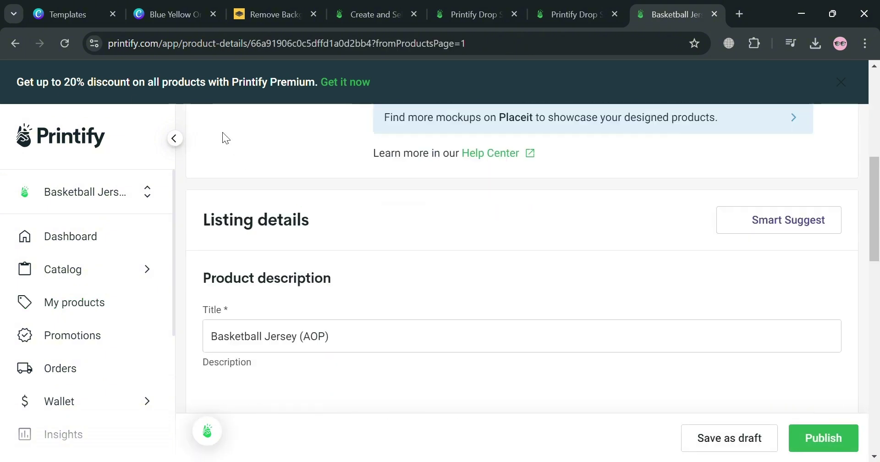
scroll(301, 275, "up", 5)
scroll(327, 306, "up", 8)
scroll(359, 306, "down", 5)
scroll(368, 305, "up", 5)
scroll(477, 319, "down", 8)
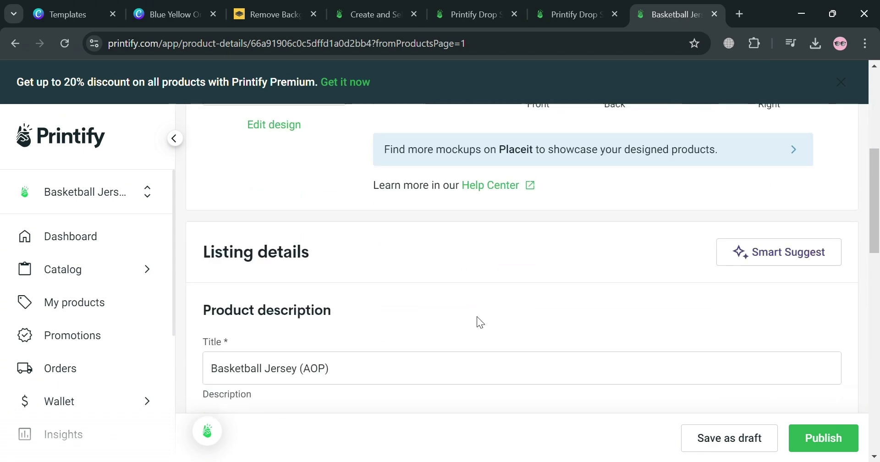
scroll(388, 303, "down", 5)
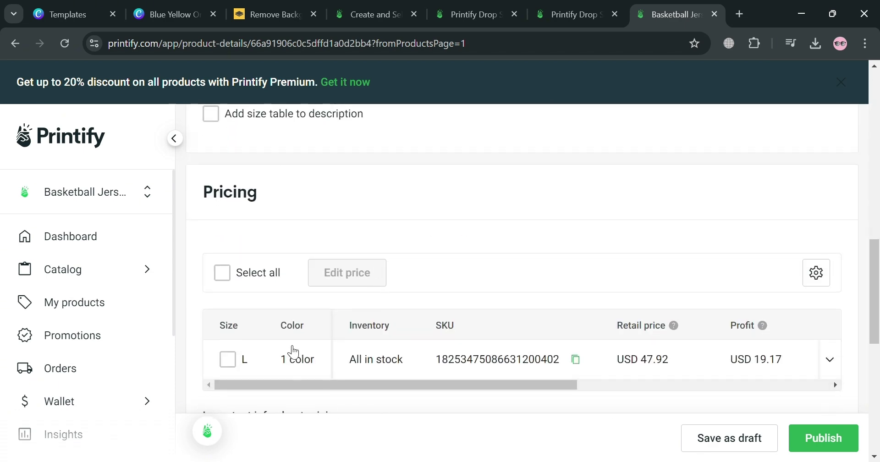
scroll(425, 348, "down", 7)
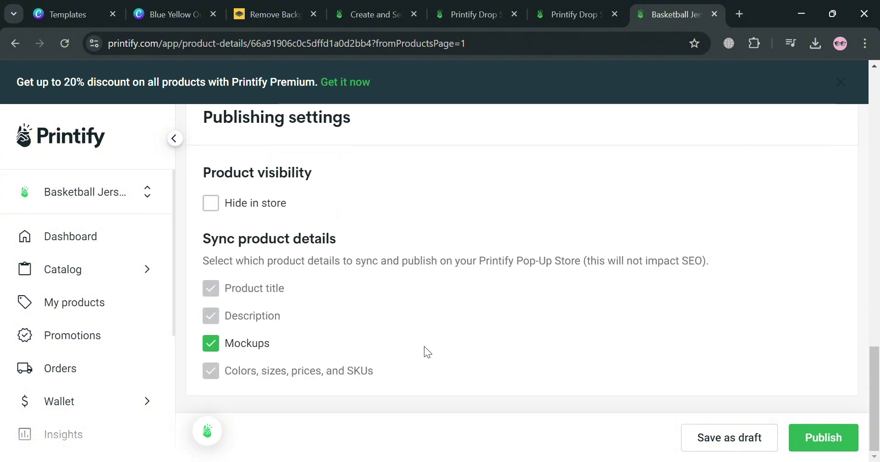
scroll(463, 332, "up", 9)
scroll(505, 328, "down", 5)
scroll(500, 328, "up", 12)
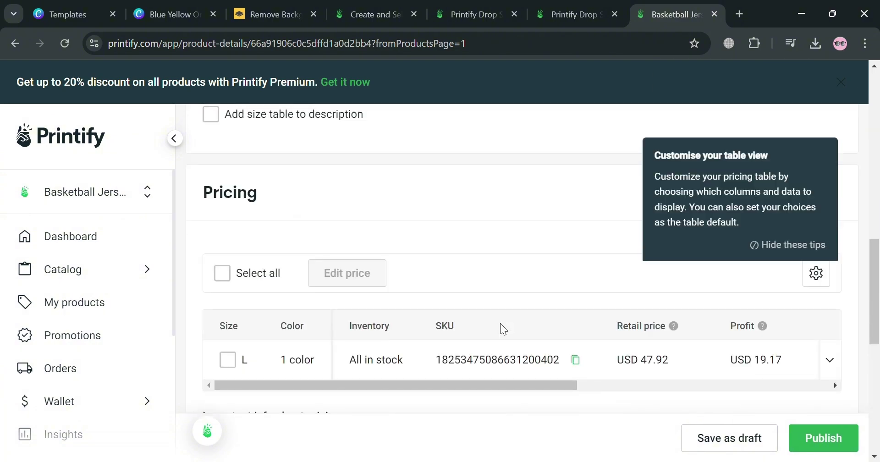
scroll(654, 338, "up", 4)
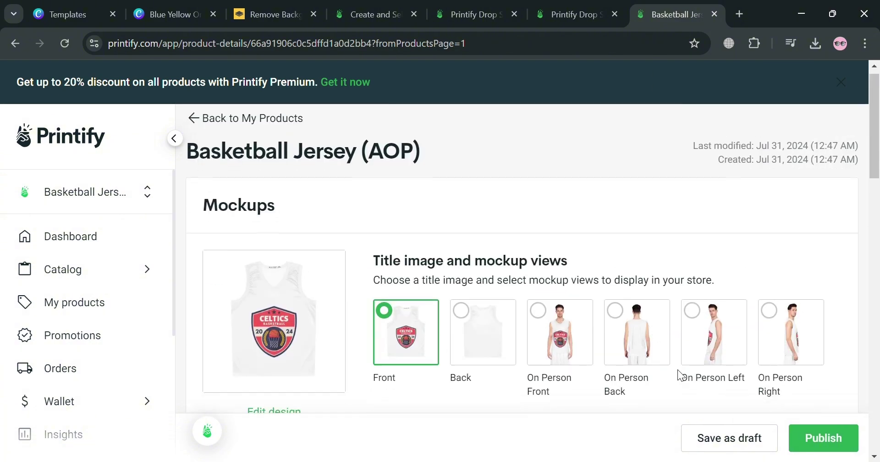
scroll(678, 371, "down", 3)
Set On Person Front as the title image and publish the jersey to the store
left_click(562, 232)
scroll(573, 257, "up", 2)
left_click(635, 280)
left_click(735, 286)
left_click(586, 285)
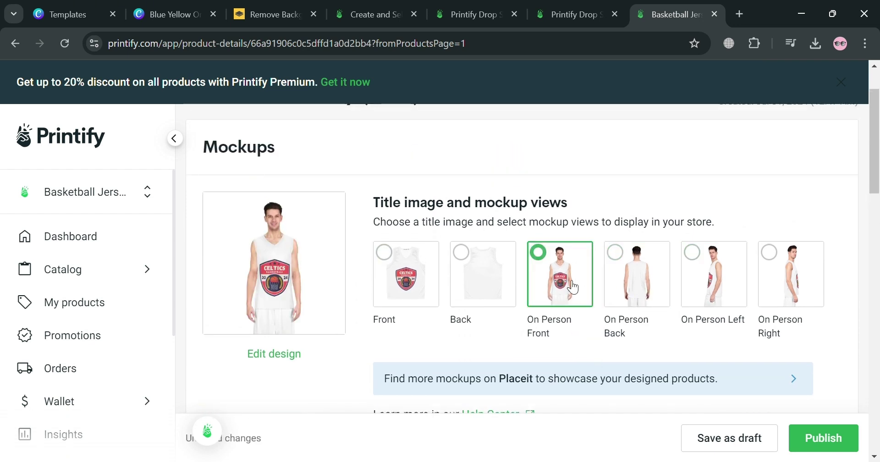
left_click(834, 444)
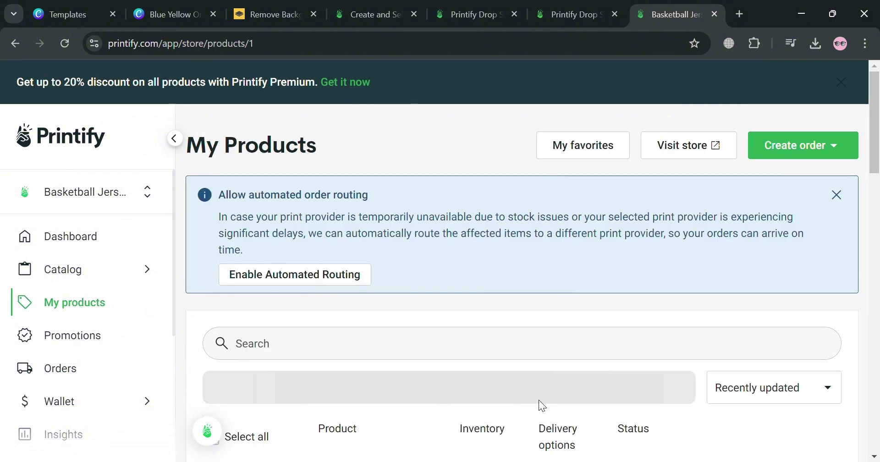
Return to the Canva design and deselect the Celtics logo
scroll(560, 403, "down", 5)
scroll(560, 402, "up", 1)
left_click(170, 14)
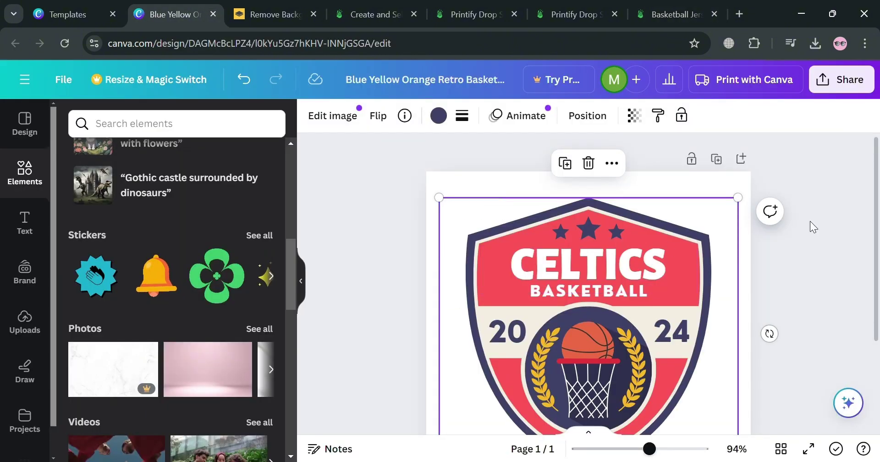
left_click(837, 252)
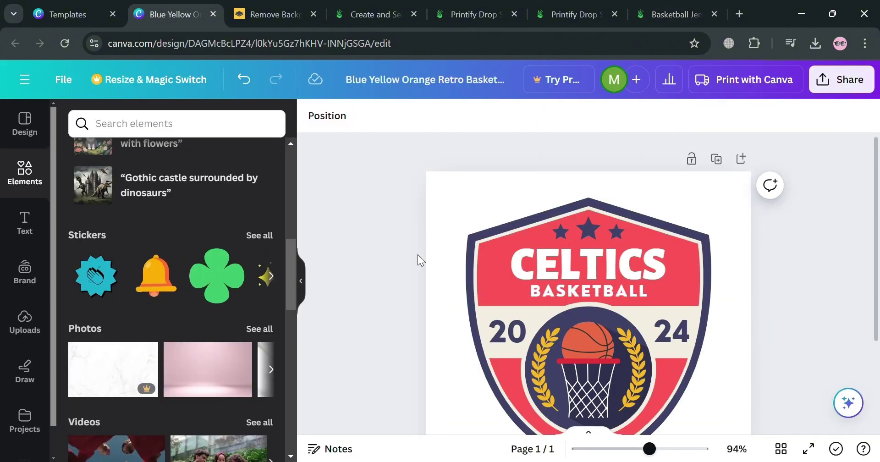